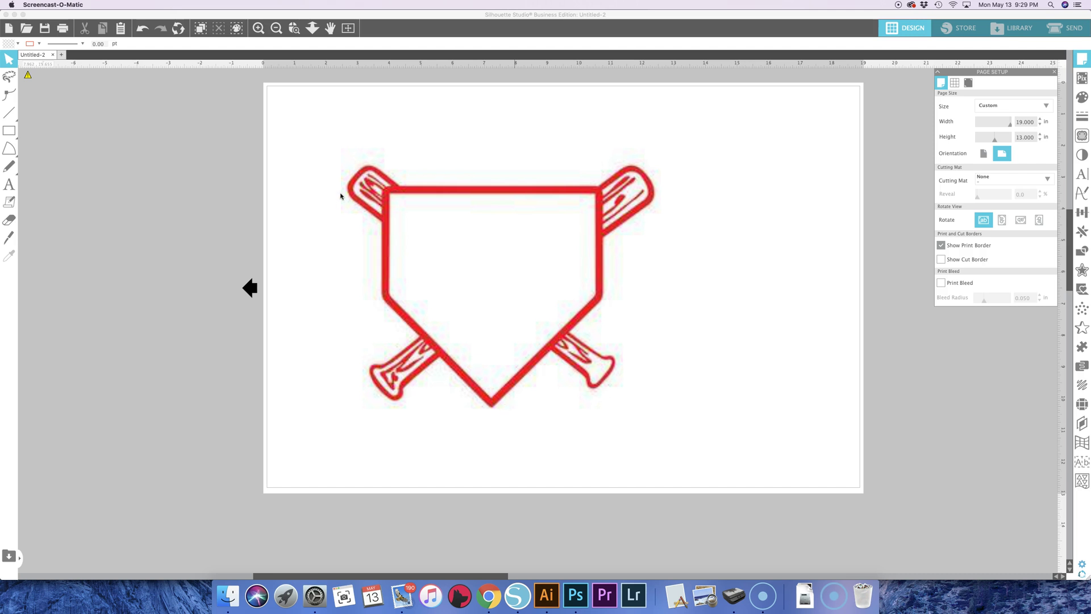
left_click(392, 356)
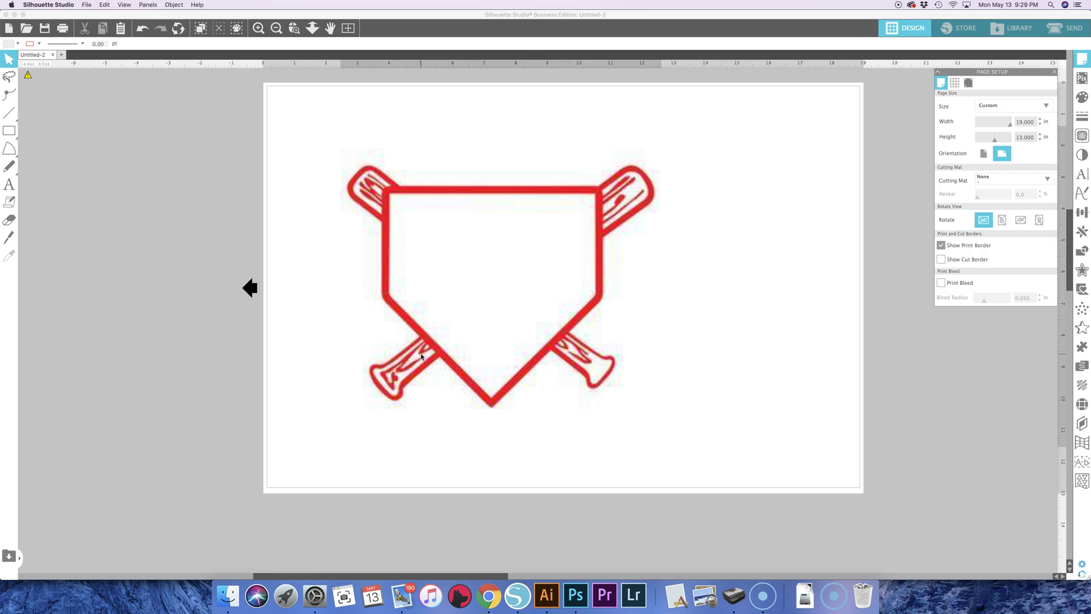
left_click(259, 29)
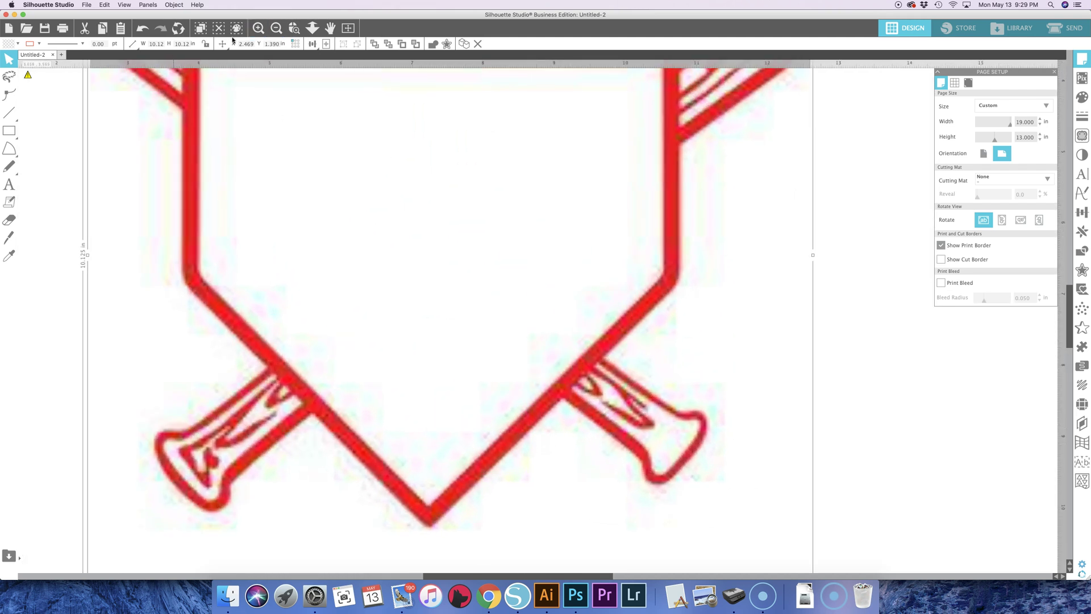
left_click(275, 29)
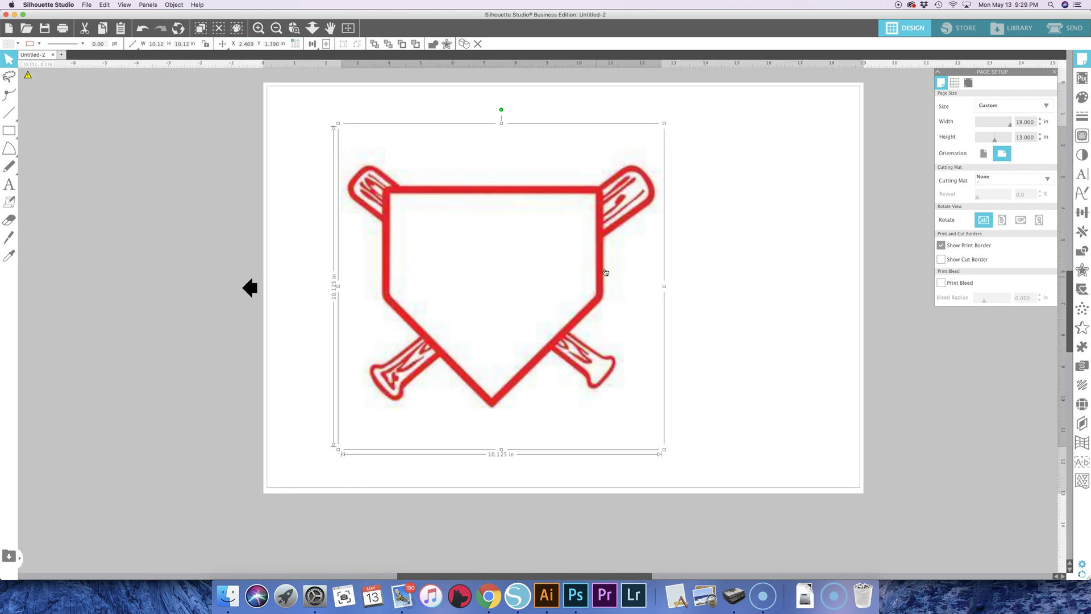
left_click(724, 368)
scroll(592, 249, "up", 1)
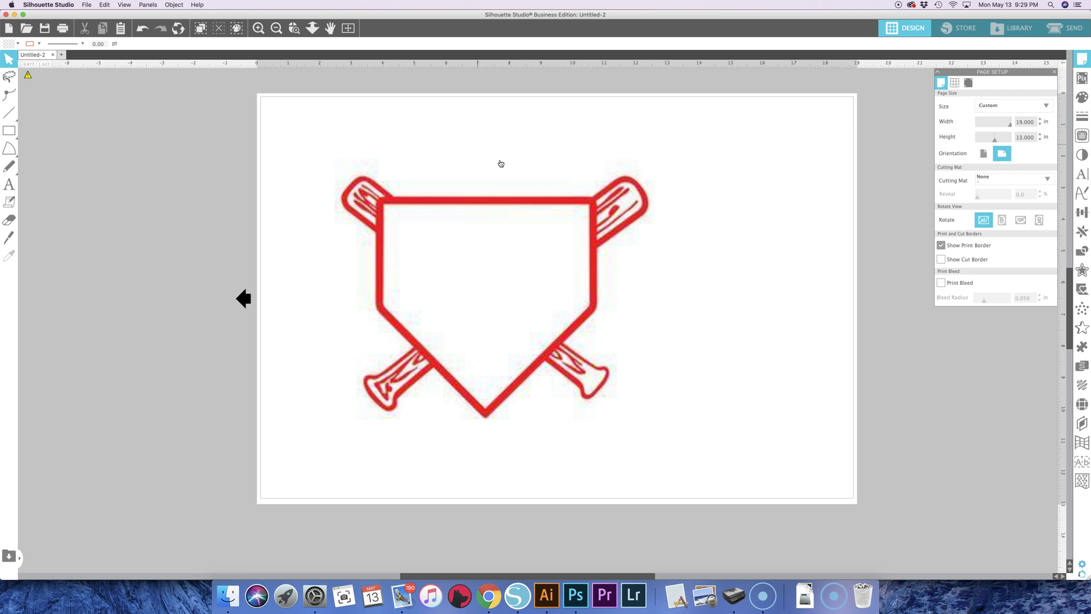
Select a trace area about 11.1 by 9.1 in around the entire home plate and crossed bats image.
left_click(1082, 136)
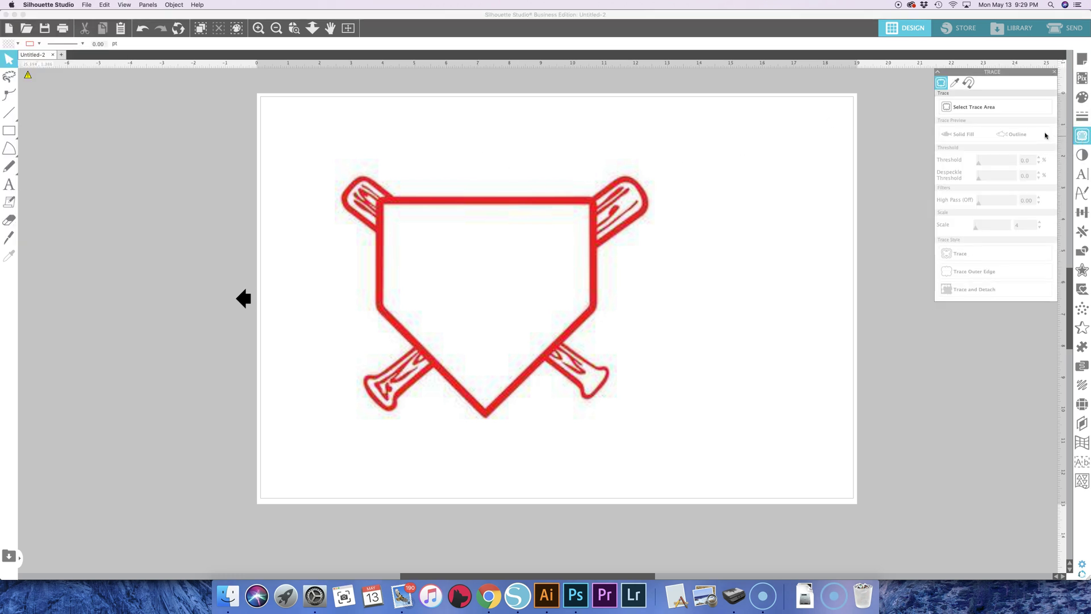
left_click(968, 106)
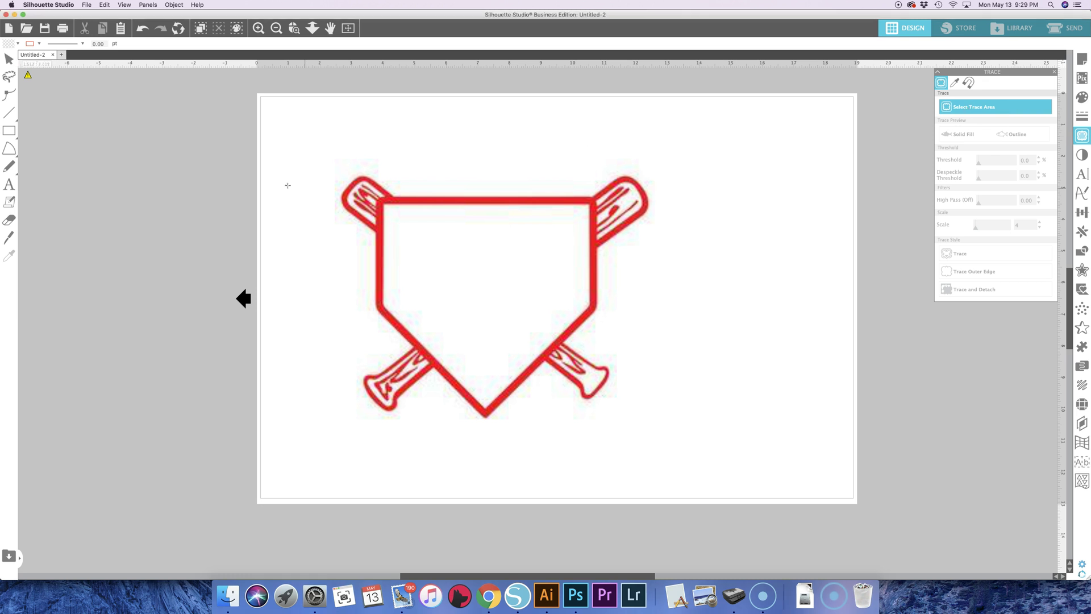
mouse_move(316, 156)
left_mouse_down()
mouse_move(411, 255)
mouse_move(670, 437)
left_mouse_up()
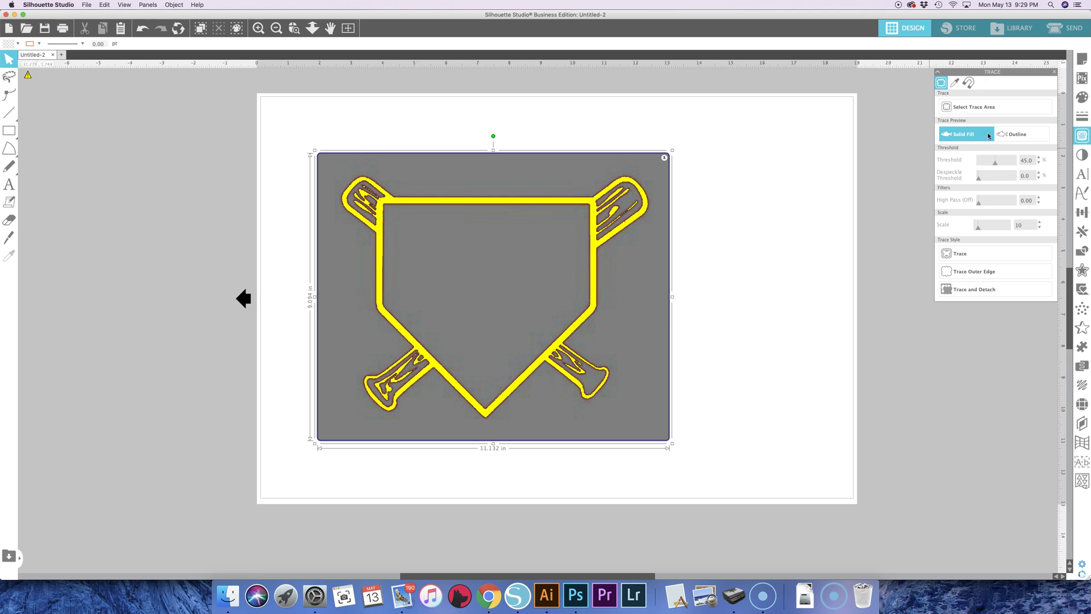
Try tracing the home plate and bats image with the threshold set to 57%.
left_click_drag(995, 164, 998, 164)
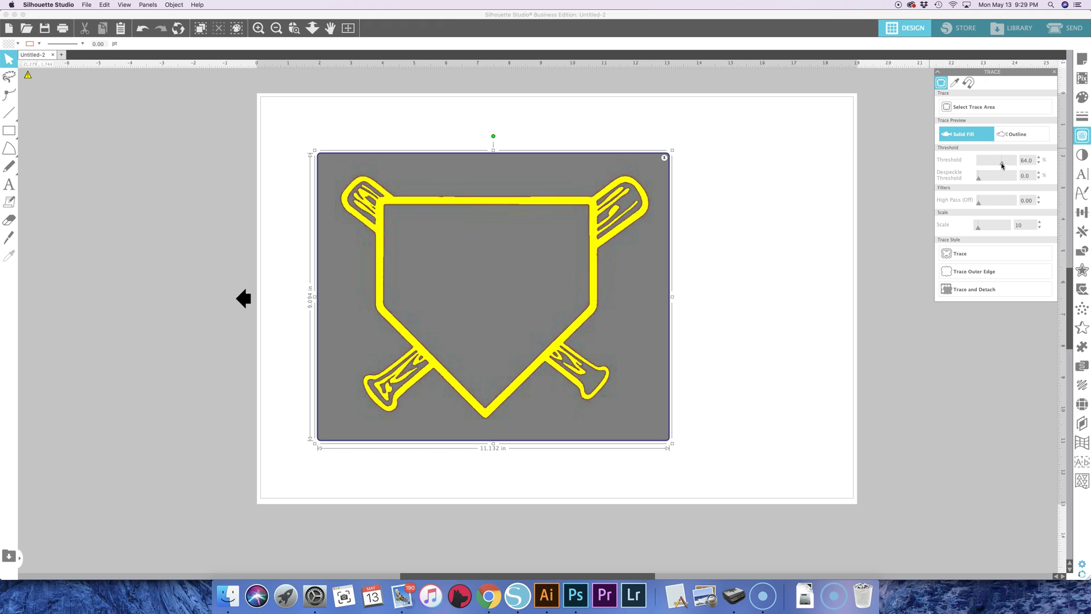
left_click_drag(1002, 166, 999, 167)
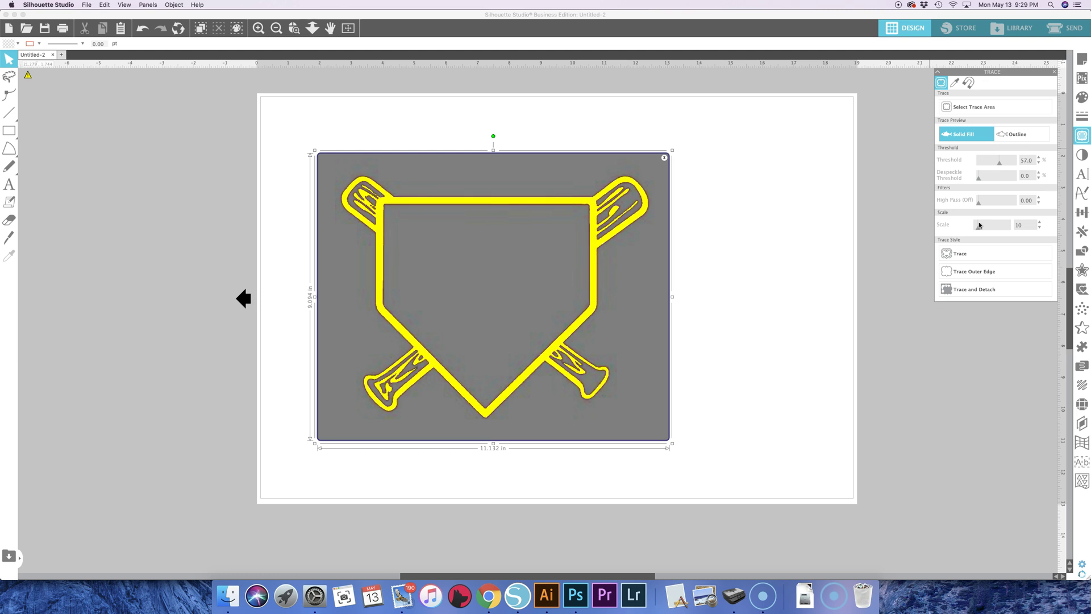
left_click(962, 256)
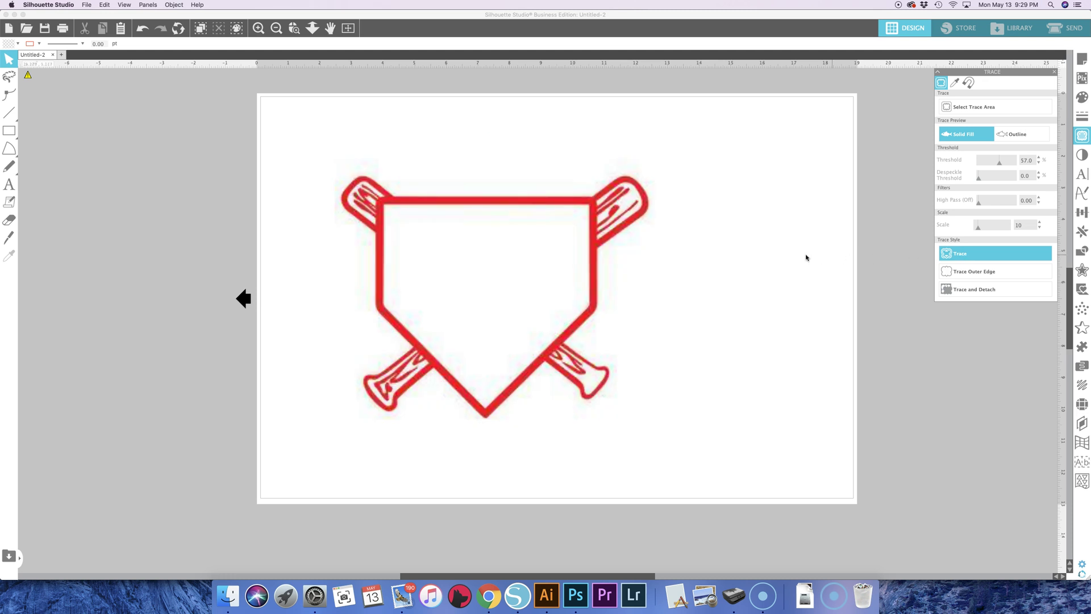
Move the source image off its traced outline, inspect the trace lines up close, and undo back to the trace preview.
mouse_move(601, 261)
left_mouse_down()
mouse_move(688, 294)
mouse_move(696, 312)
left_mouse_up()
left_click(420, 210)
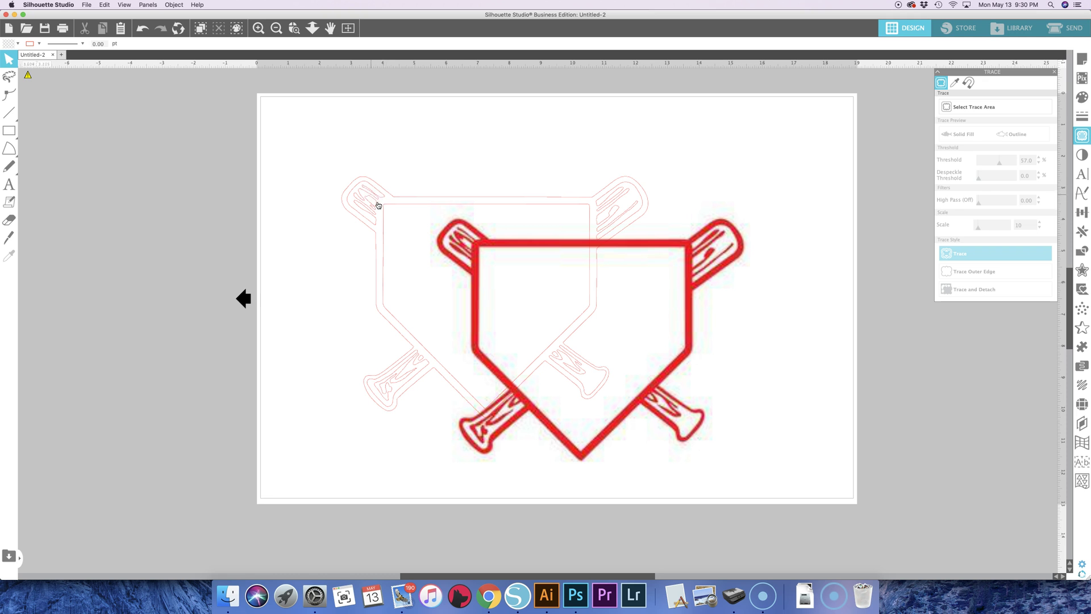
left_click(387, 207)
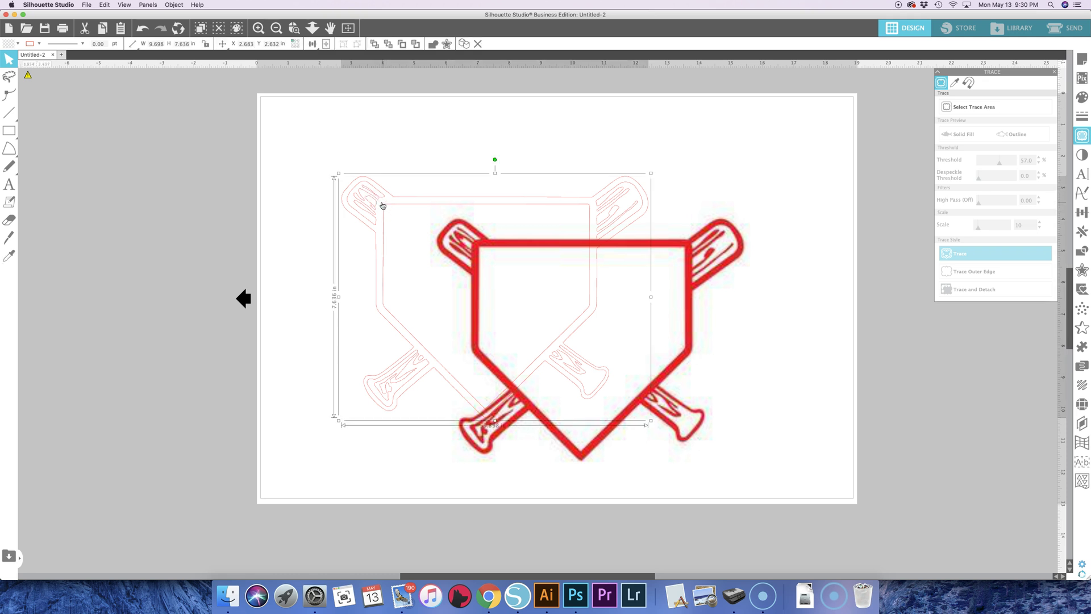
left_click(258, 28)
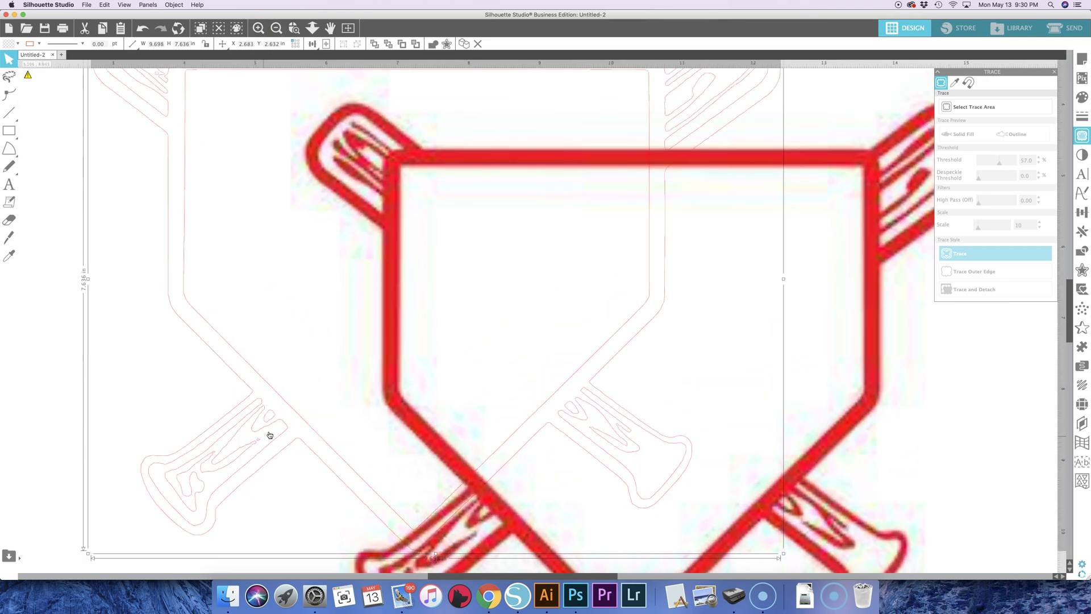
key("space")
left_click_drag(326, 403, 410, 474)
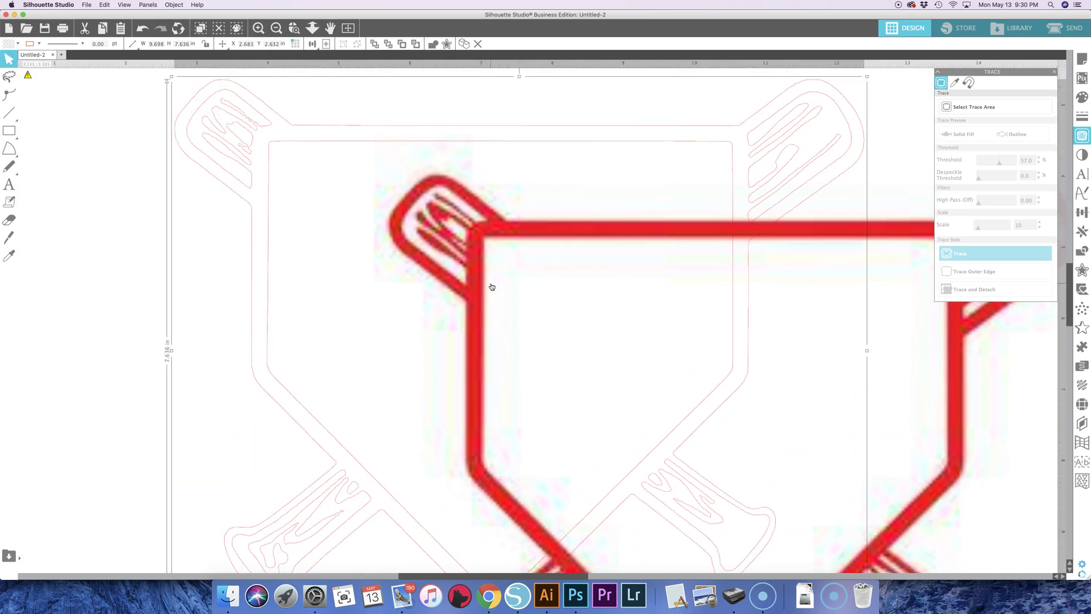
scroll(492, 286, "down", 5)
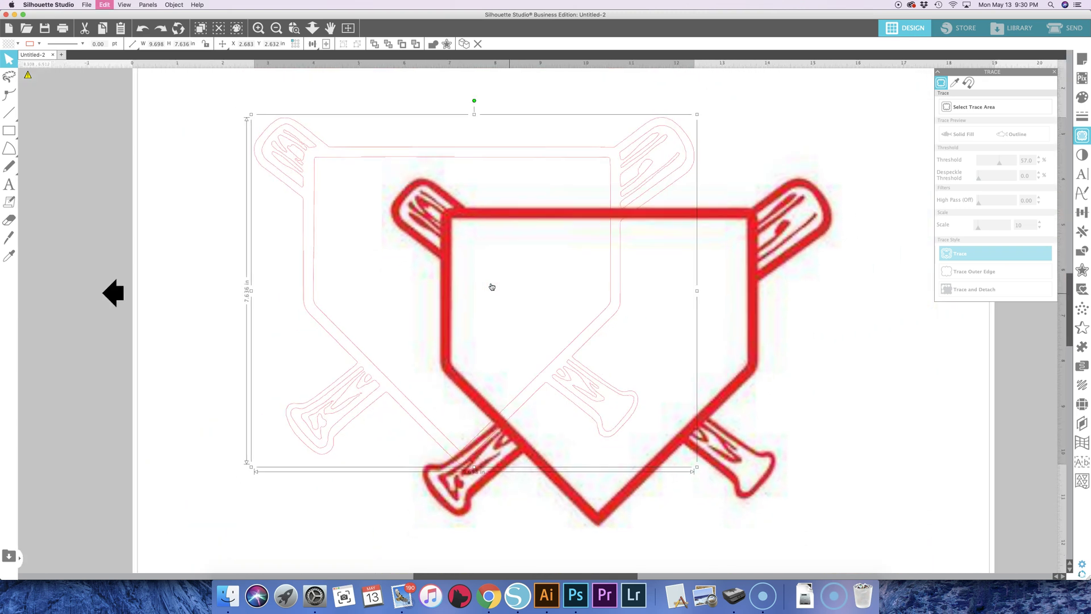
key("super+z")
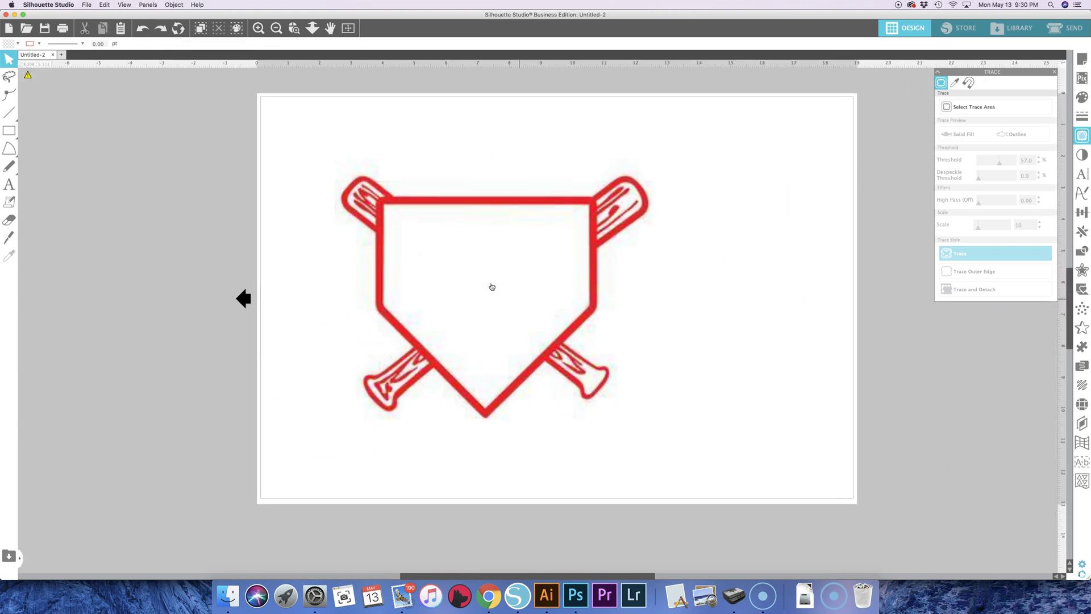
left_click(492, 287)
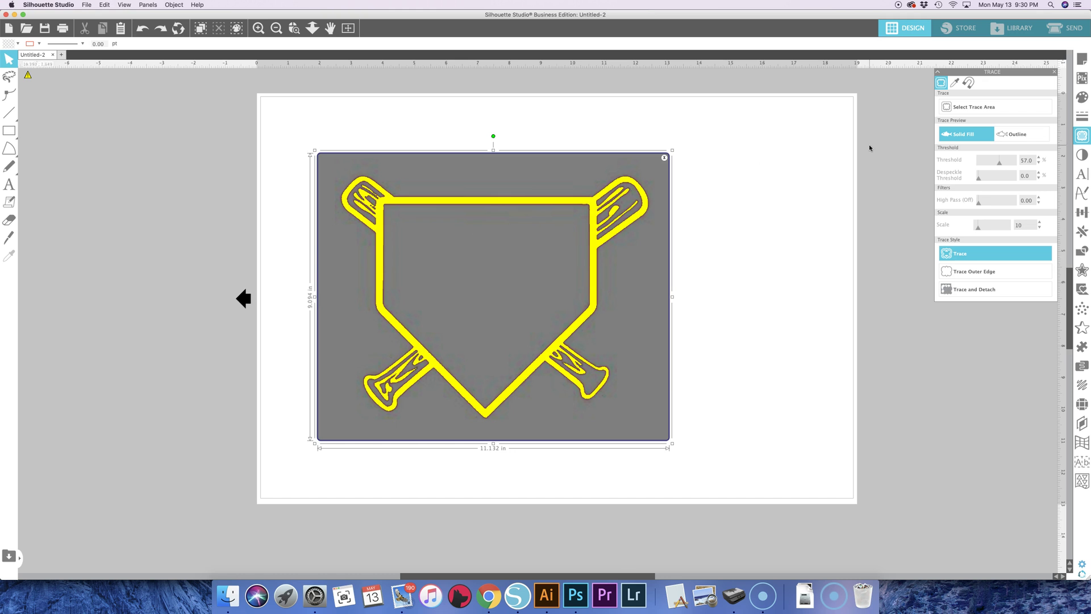
Check the trace preview up close at the upper-left bat, raise the threshold to 66%, and trace the image.
left_click(258, 28)
left_click(258, 28)
left_click(258, 28)
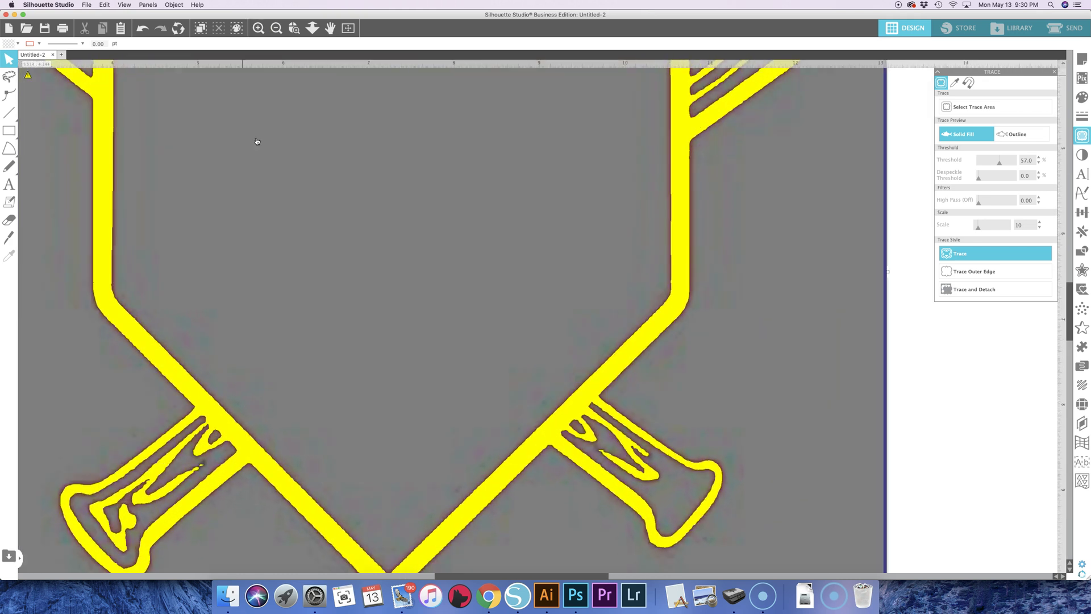
key("space")
left_click_drag(250, 165, 571, 408)
left_click_drag(450, 188, 546, 287)
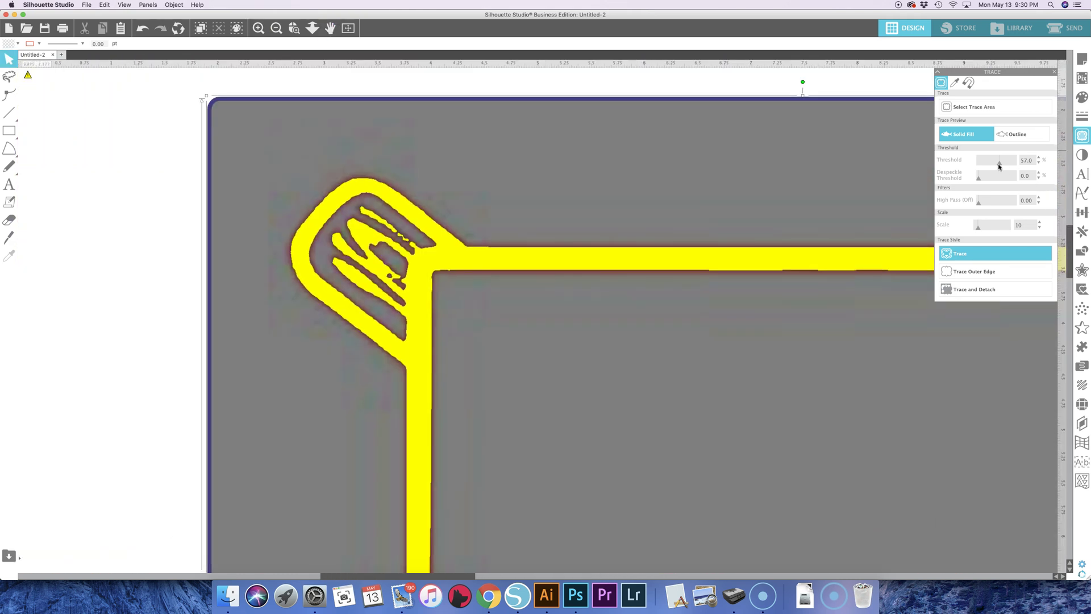
left_click_drag(999, 166, 1003, 166)
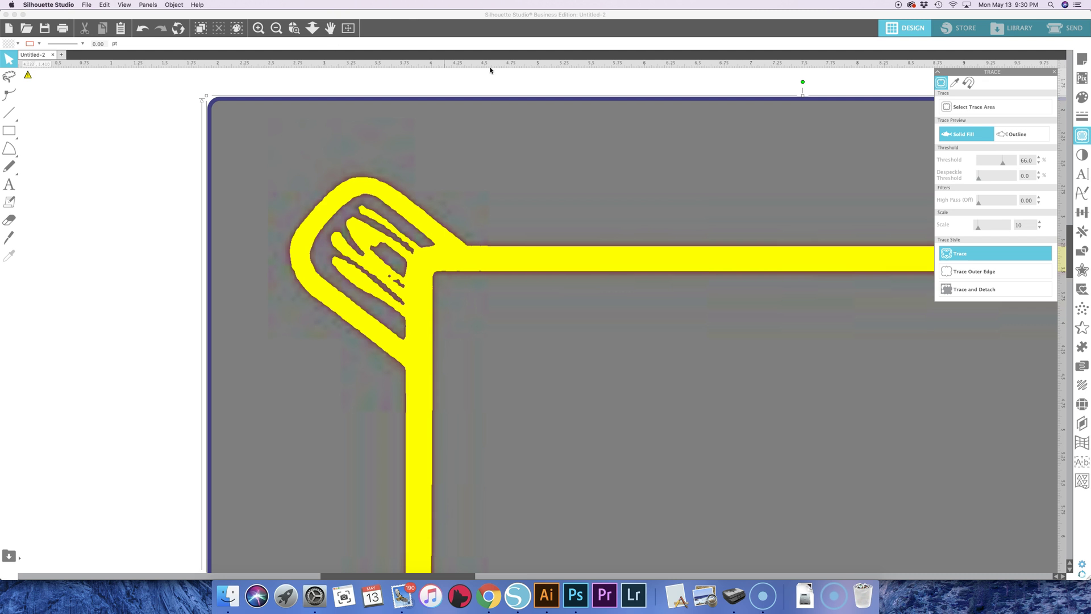
left_click(963, 256)
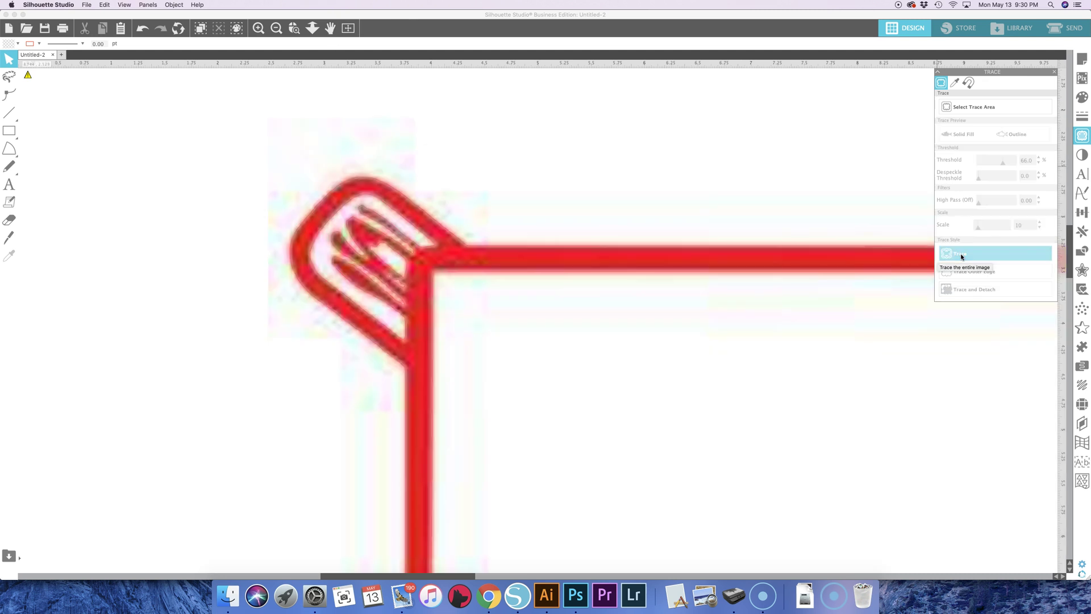
Try a yellow line color on the traced outline to tell it apart from the source image.
left_click(373, 297)
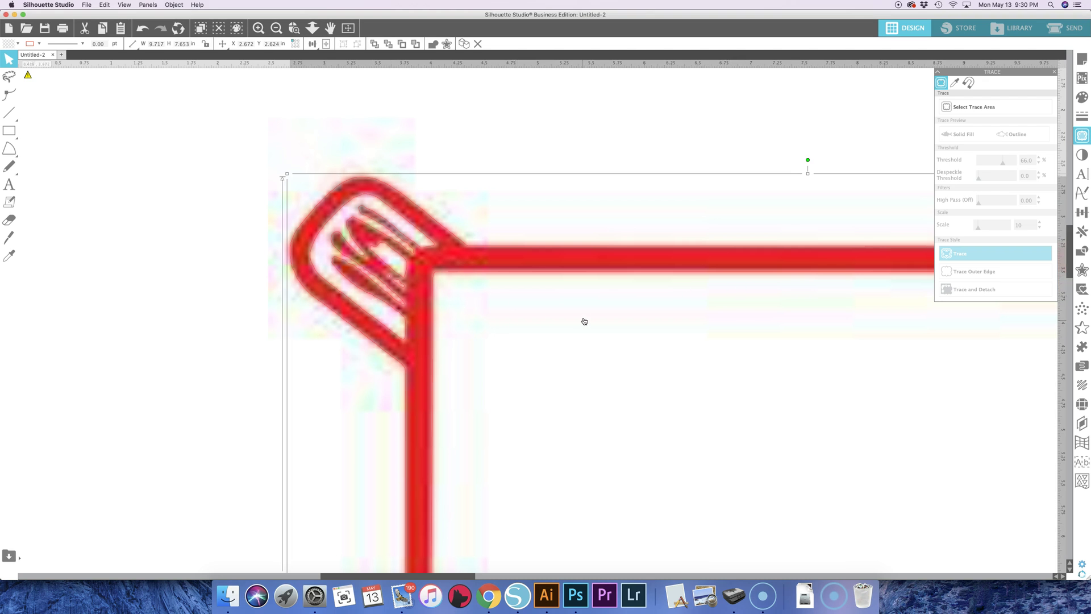
left_click(596, 275)
left_click(1079, 123)
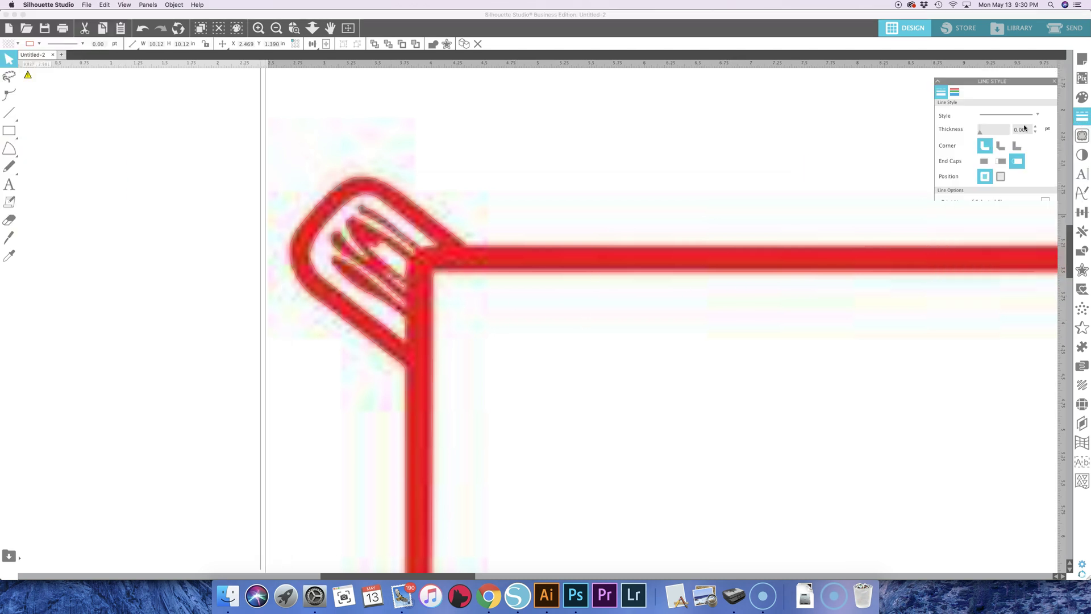
left_click(956, 83)
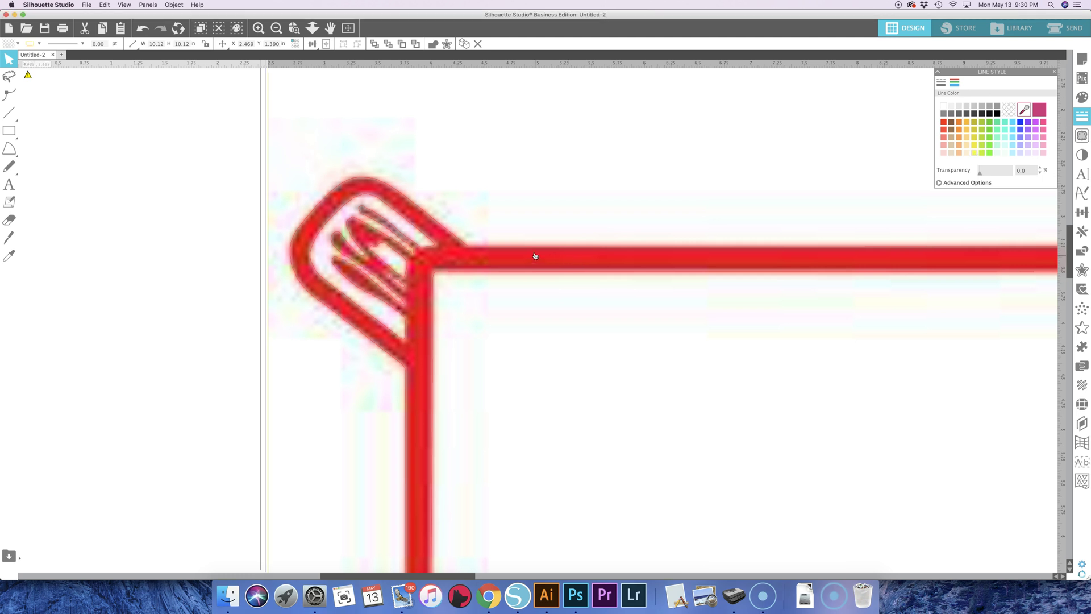
left_click(227, 229)
left_click(296, 235)
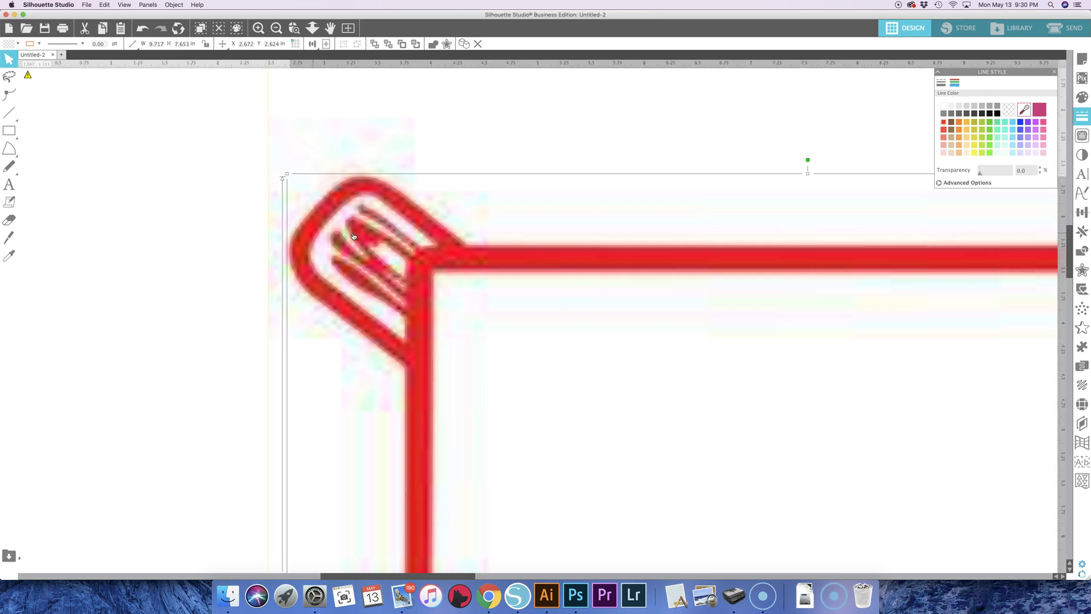
left_click(975, 152)
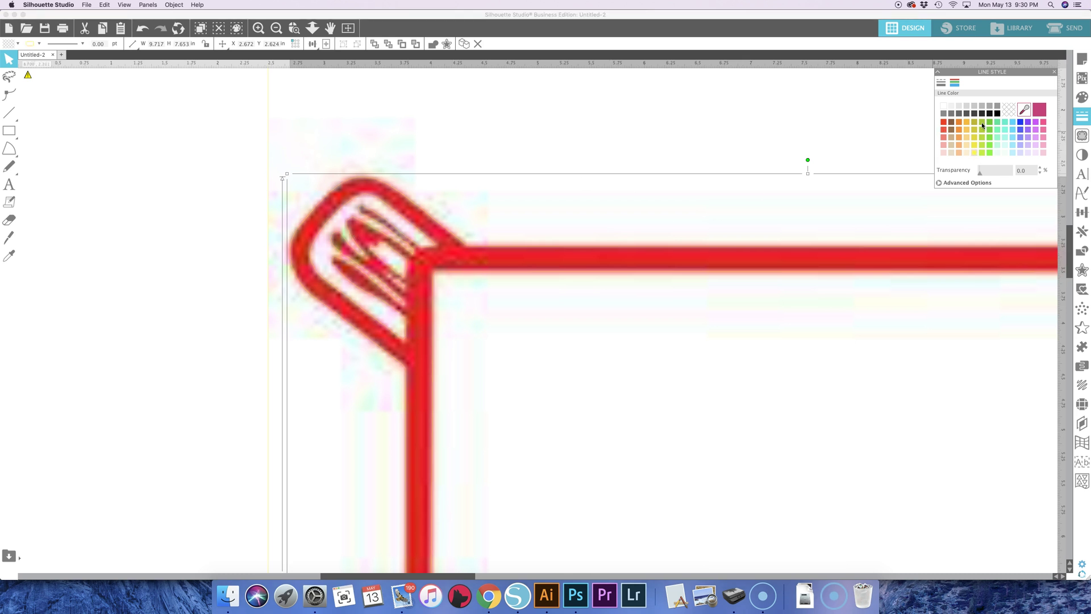
left_click(290, 110)
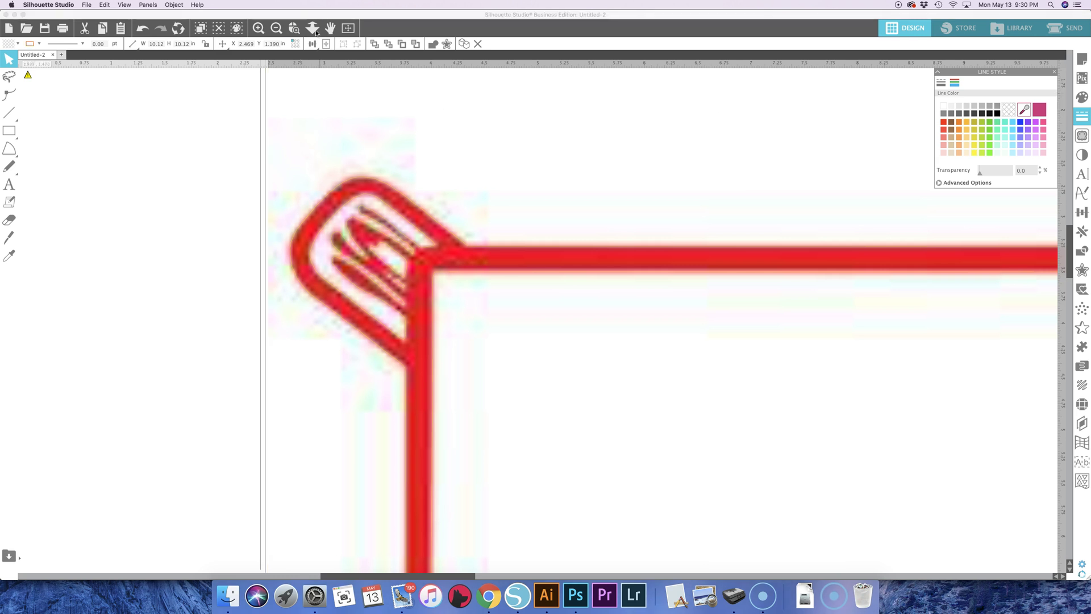
Move the source image to the right to reveal the yellow outline, and undo the move.
left_click(277, 29)
left_click(278, 29)
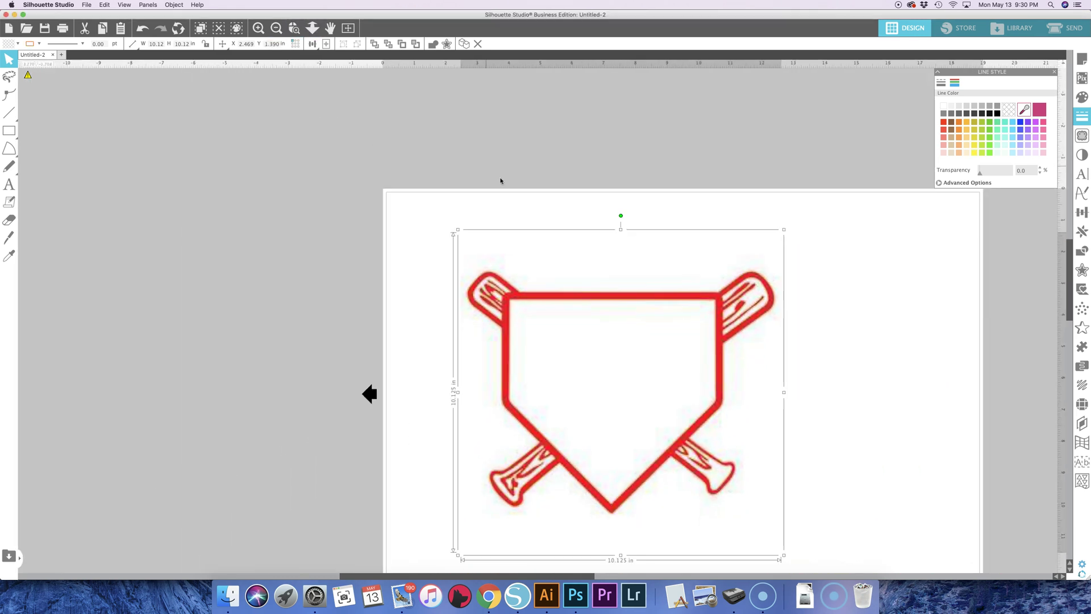
left_click(818, 312)
left_click_drag(750, 309, 868, 309)
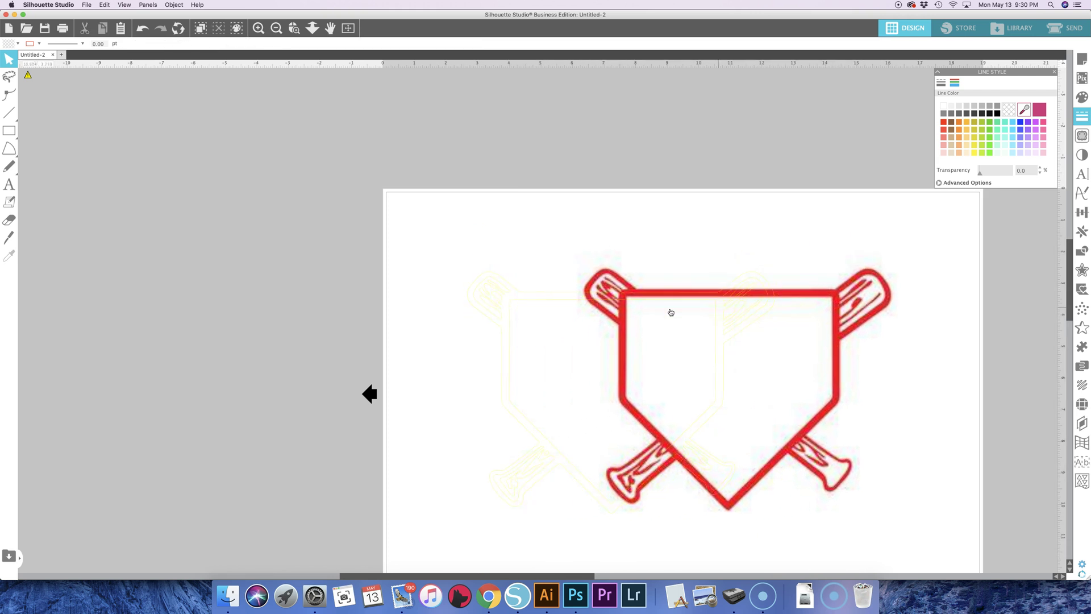
key("super+z")
Change the traced outline's line color to blue and separate it from the source image by moving the image right and the outline slightly left.
left_click(528, 303)
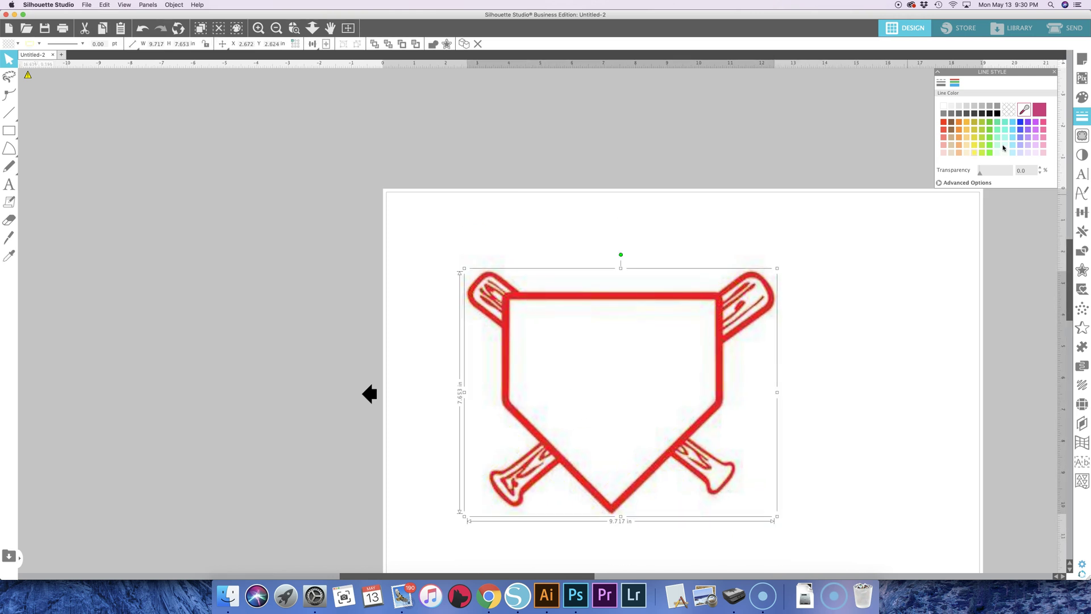
left_click(1020, 122)
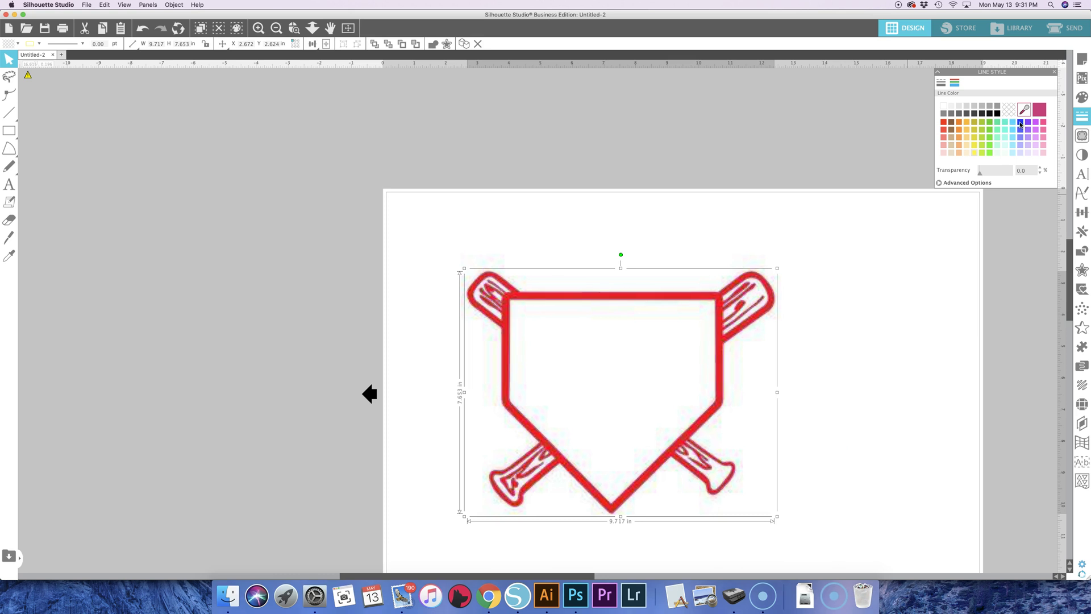
left_click(583, 234)
mouse_move(700, 315)
left_mouse_down()
mouse_move(793, 312)
mouse_move(790, 321)
left_mouse_up()
left_click(552, 327)
left_click_drag(507, 319, 489, 316)
left_click(493, 314)
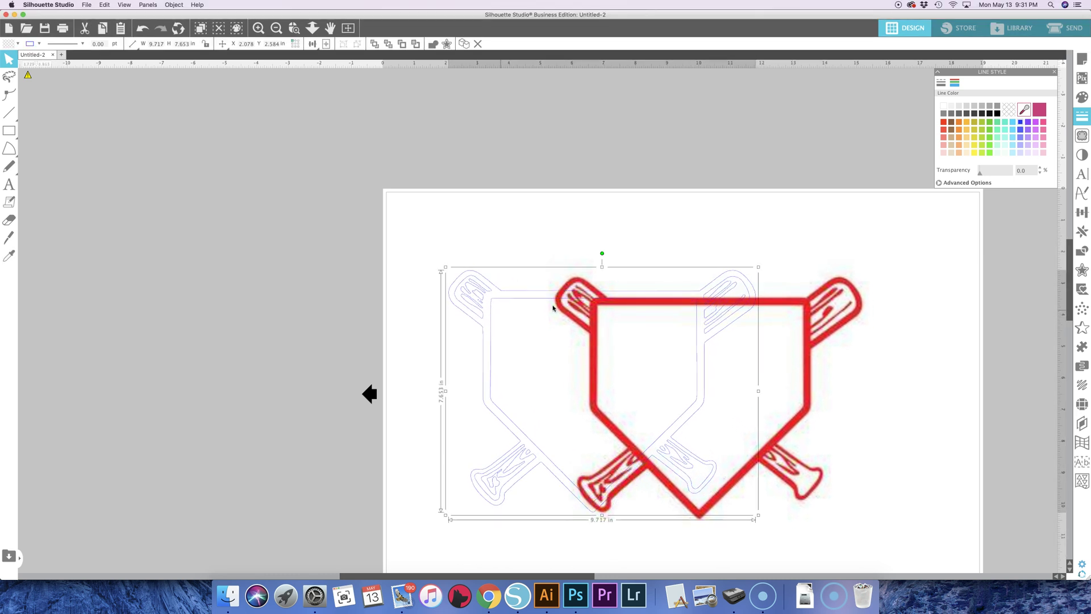
Fill the traced home plate and bats with solid blue, and undo a trial move of the filled design.
left_click(1082, 96)
left_click(1020, 124)
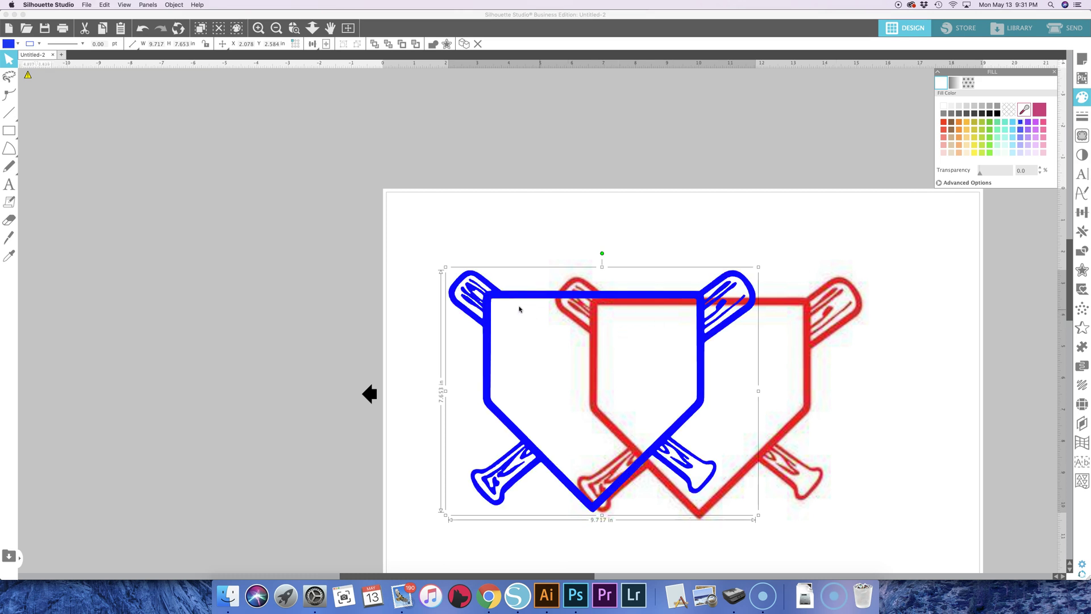
left_click_drag(499, 299, 458, 266)
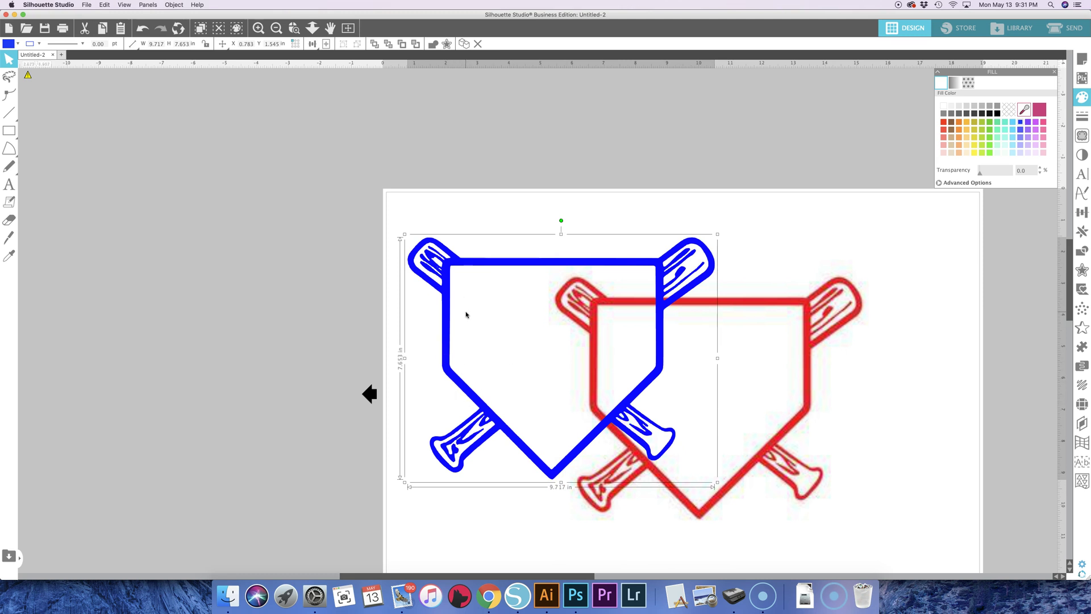
key("super+z")
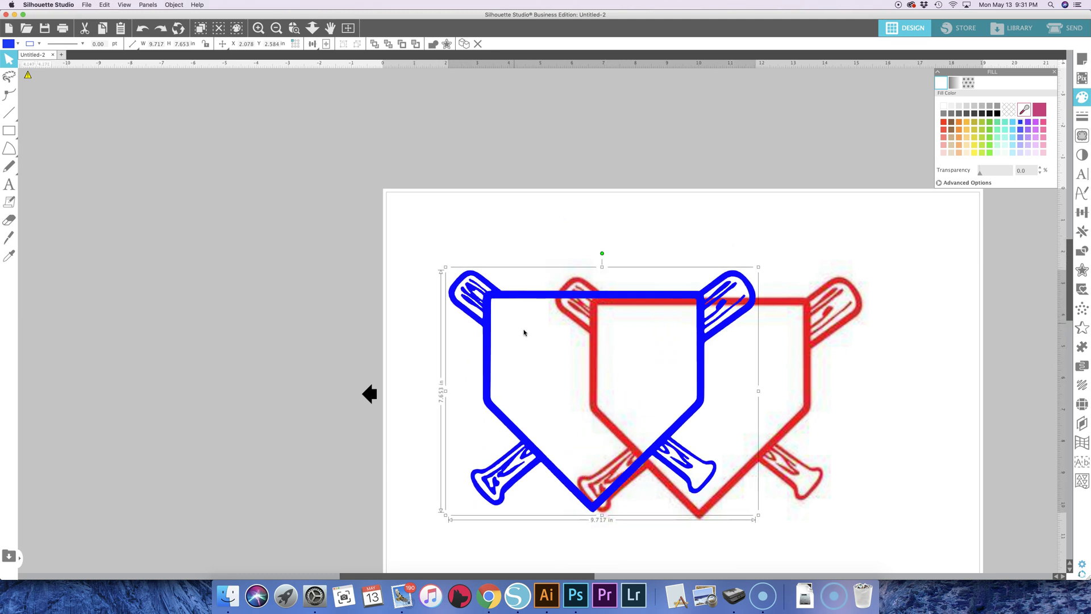
Undo the solid blue fill and the moves that separated the traced outline from the source image, then select the image.
key("super+z")
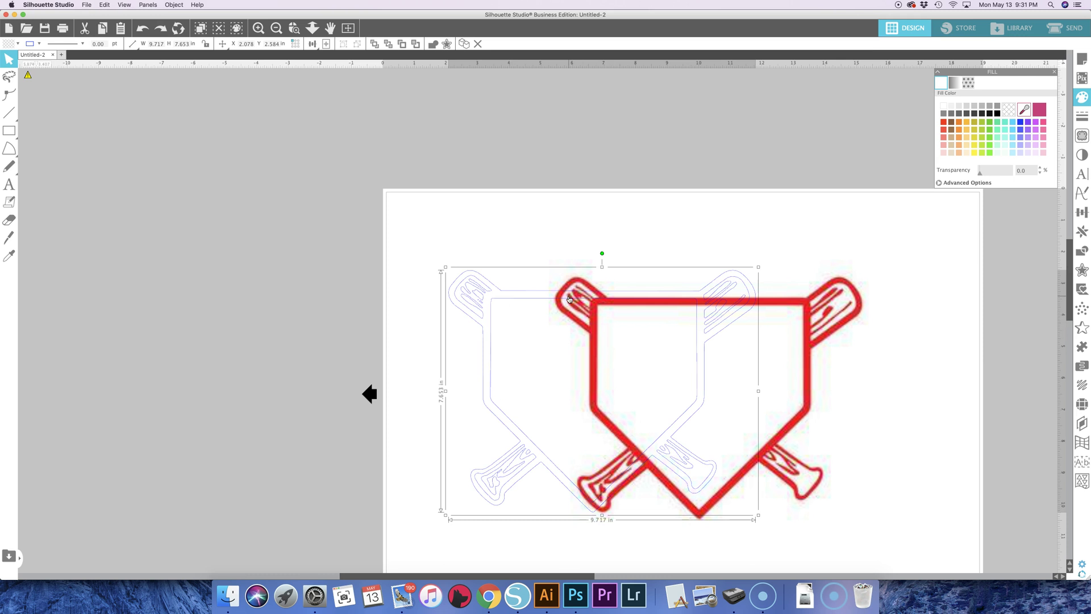
left_click(572, 300)
key("super+z")
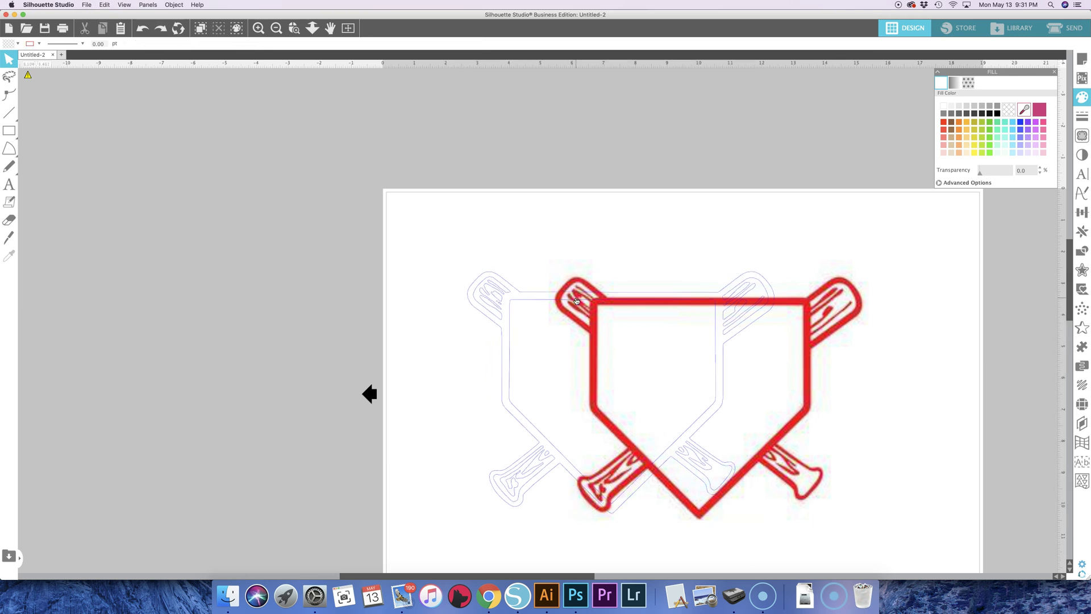
key("super+z")
key("super+z")
key("super+z")
left_click(558, 255)
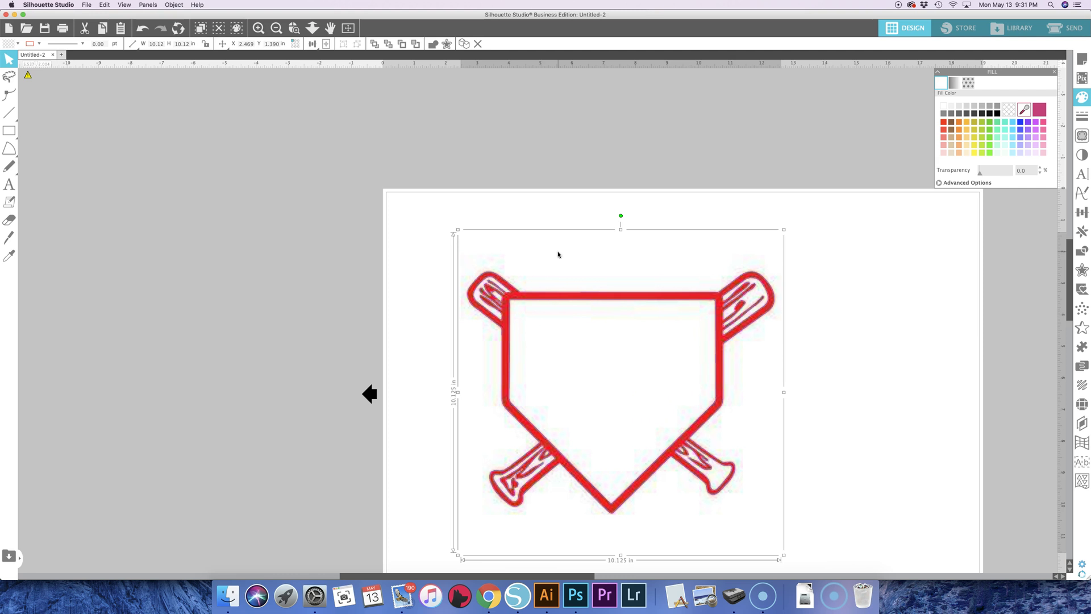
Shift the source image about 0.2 in right and 0.1 in down and send it behind the traced outline.
left_click(840, 277)
mouse_move(849, 299)
left_mouse_down()
mouse_move(744, 350)
mouse_move(758, 347)
left_mouse_up()
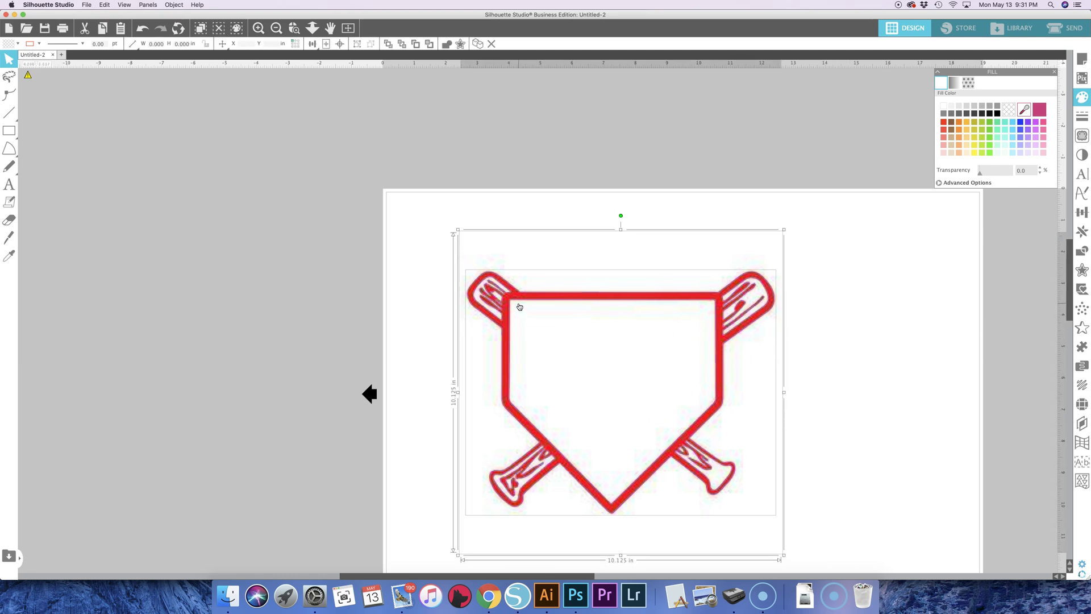
left_click(851, 314)
left_click_drag(845, 290, 730, 352)
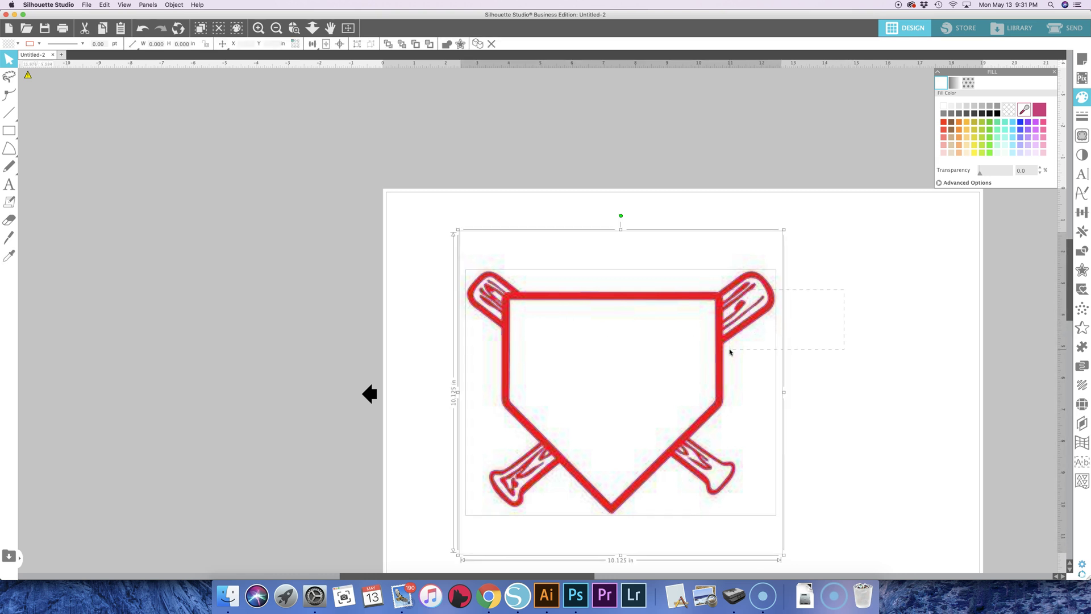
left_click(850, 366)
left_click(766, 314)
left_click_drag(766, 314, 772, 317)
left_click_drag(725, 288, 726, 289)
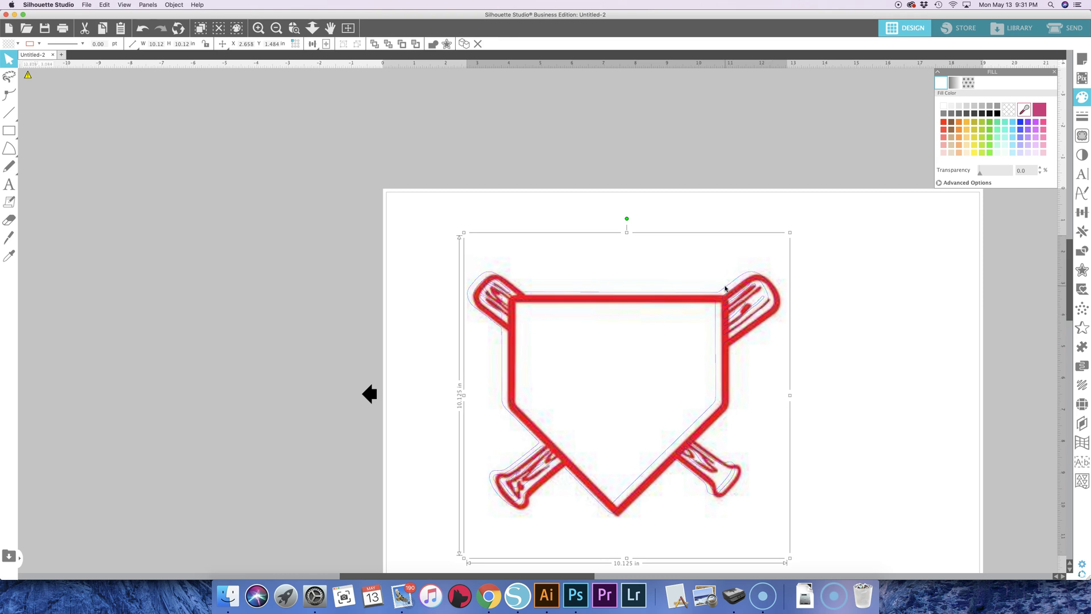
right_click(726, 289)
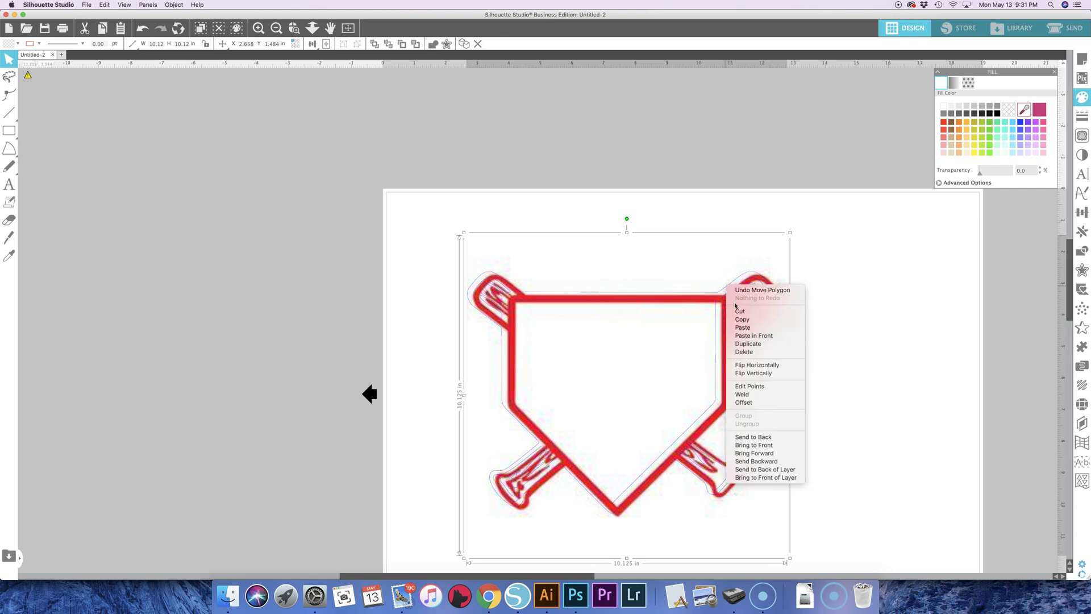
left_click(755, 441)
left_click(838, 391)
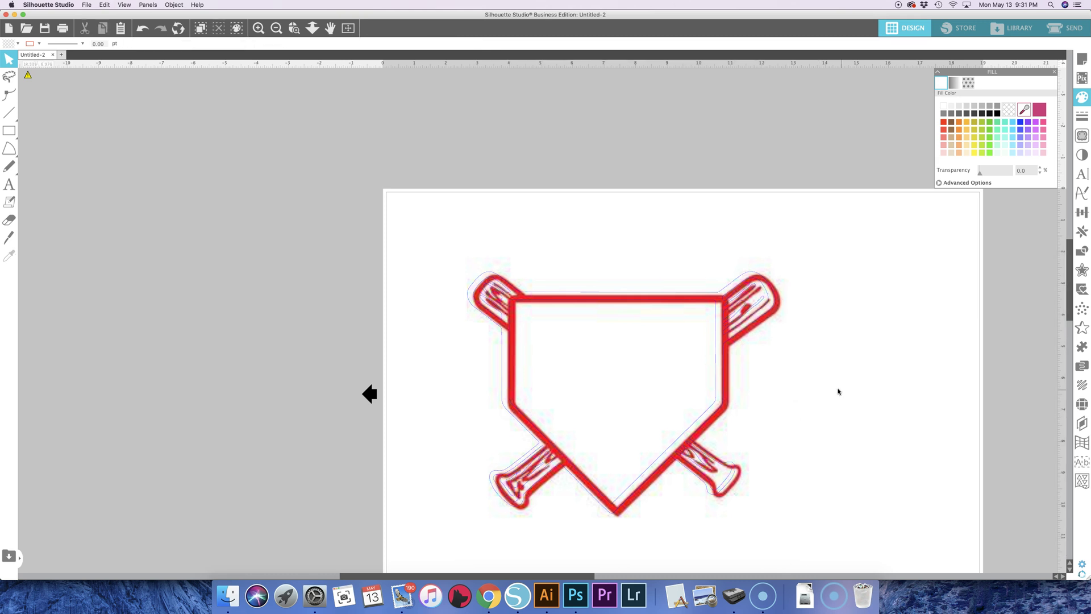
Move the source image up and left, and send the traced outline to the back.
left_click(756, 328)
mouse_move(731, 327)
left_mouse_down()
mouse_move(709, 332)
mouse_move(711, 312)
left_mouse_up()
left_click(732, 339)
right_click(733, 341)
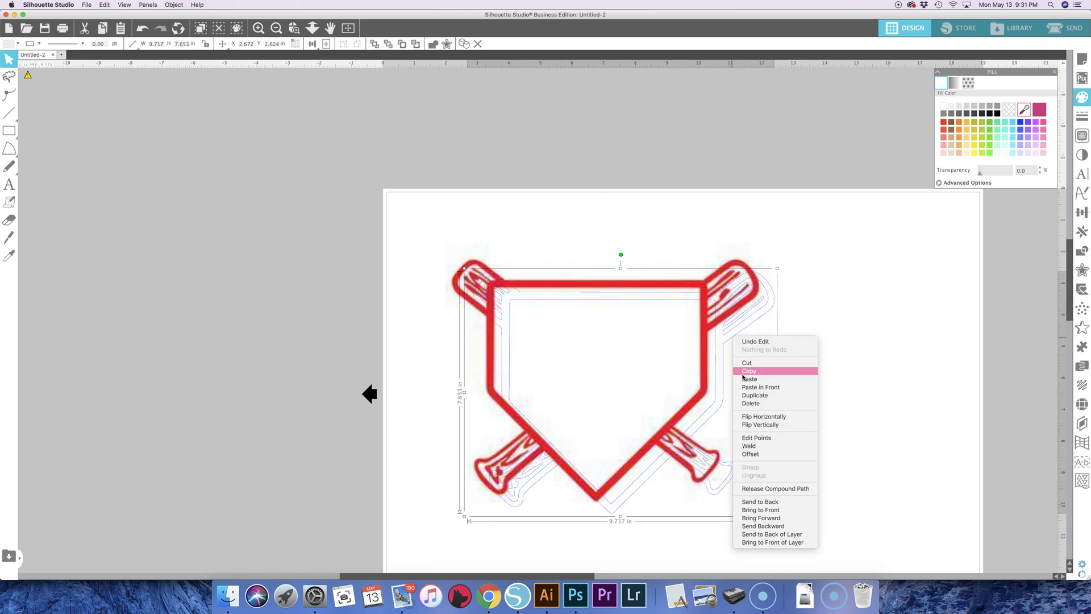
left_click(773, 504)
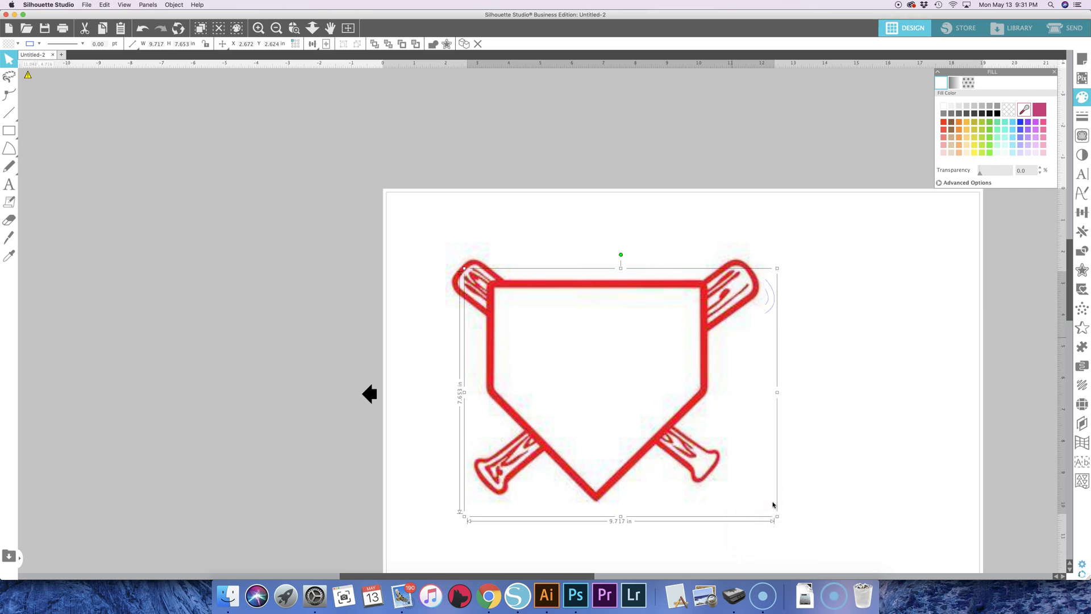
left_click(805, 470)
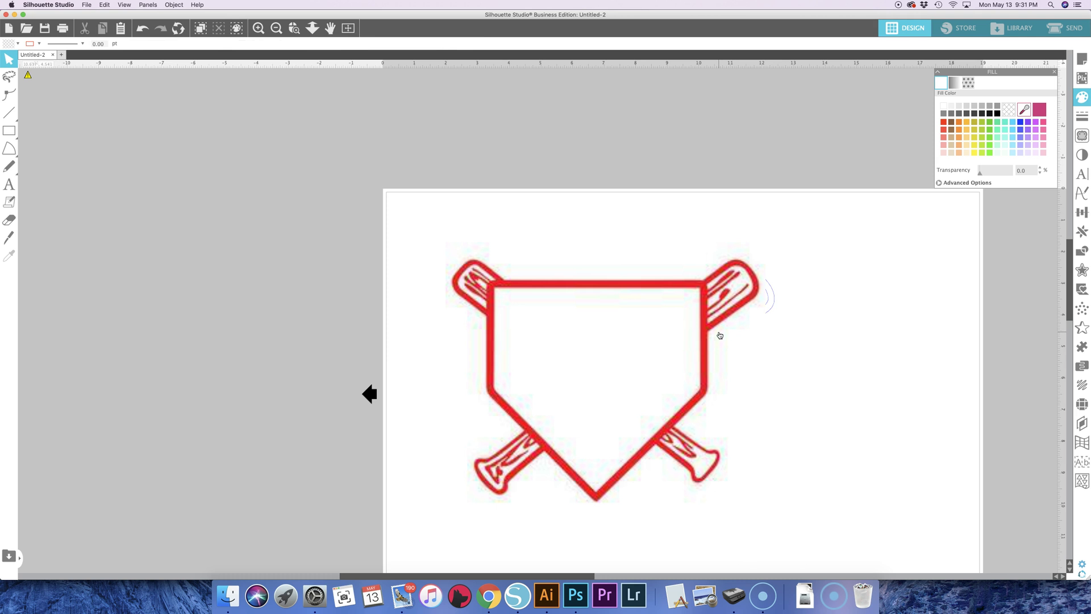
Undo the stacking-order changes and the moves so the source image is aligned with the traced outline again.
left_click(770, 305)
key("super+z")
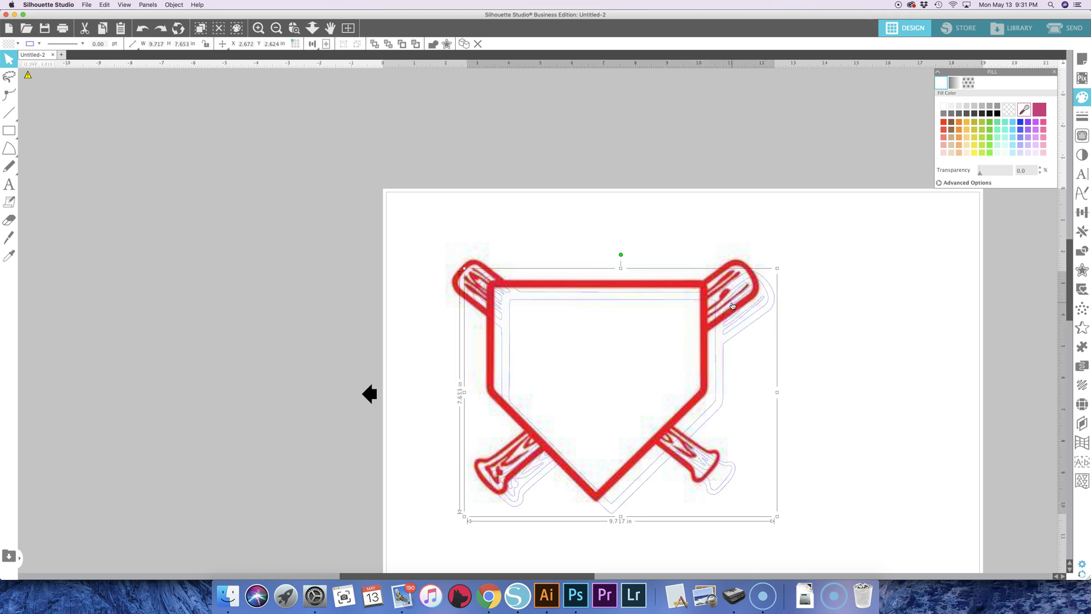
left_click(732, 305)
key("super+z")
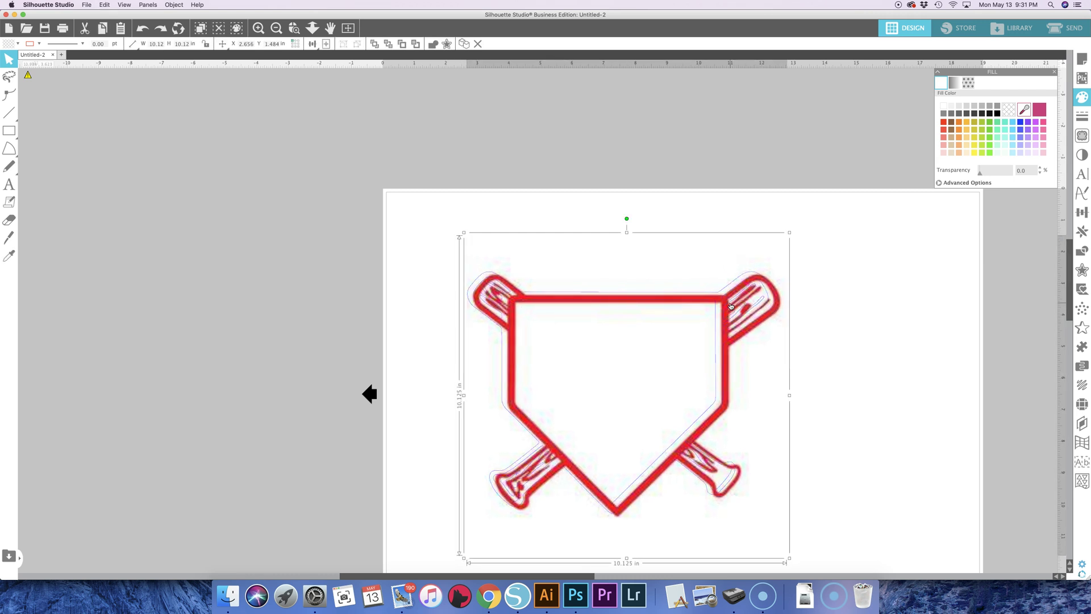
key("super+z")
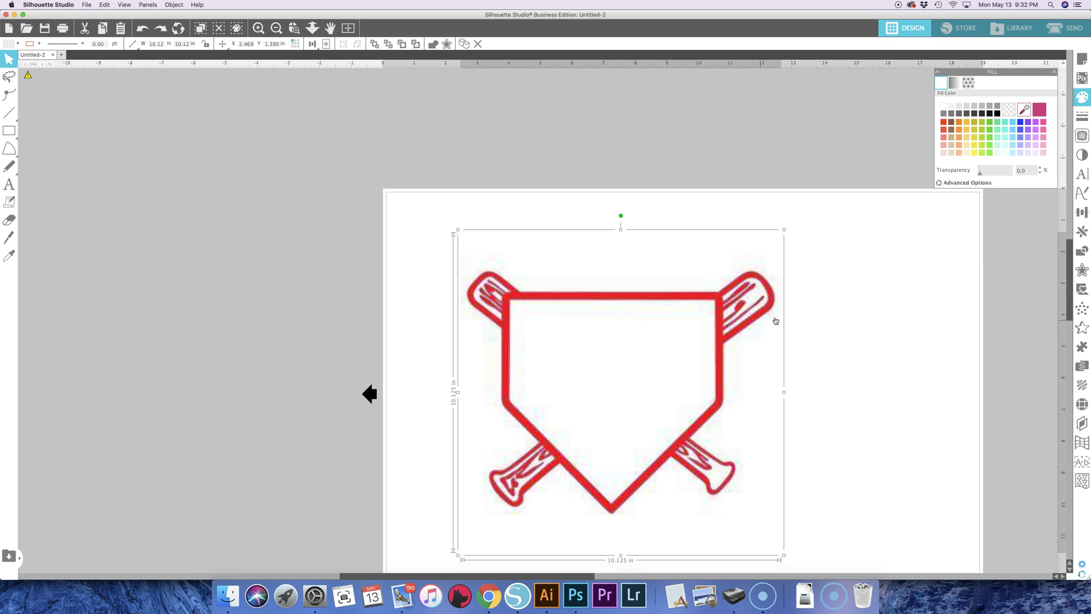
Crop the source image to the traced home plate and bats outline, and move the cropped design slightly up and left.
left_click(824, 289)
mouse_move(824, 289)
left_mouse_down()
mouse_move(773, 322)
mouse_move(689, 341)
left_mouse_up()
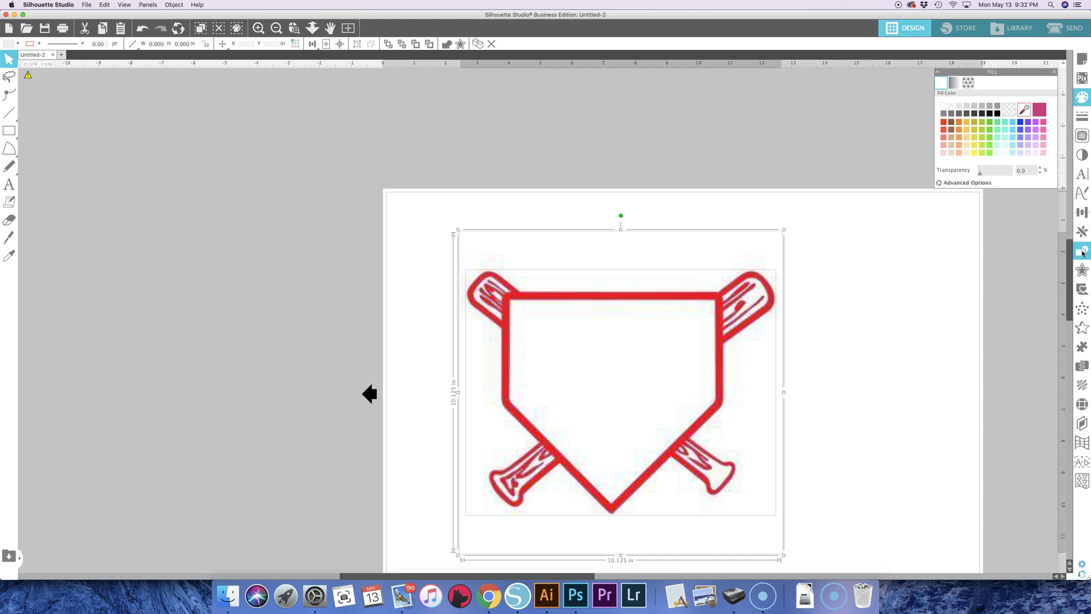
left_click(1082, 252)
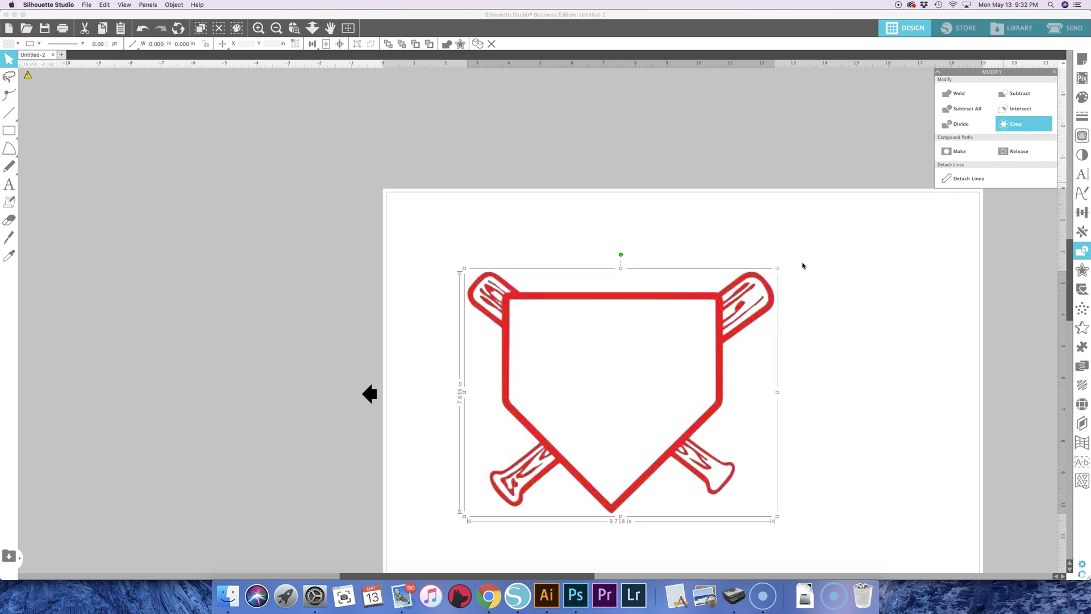
left_click(723, 366)
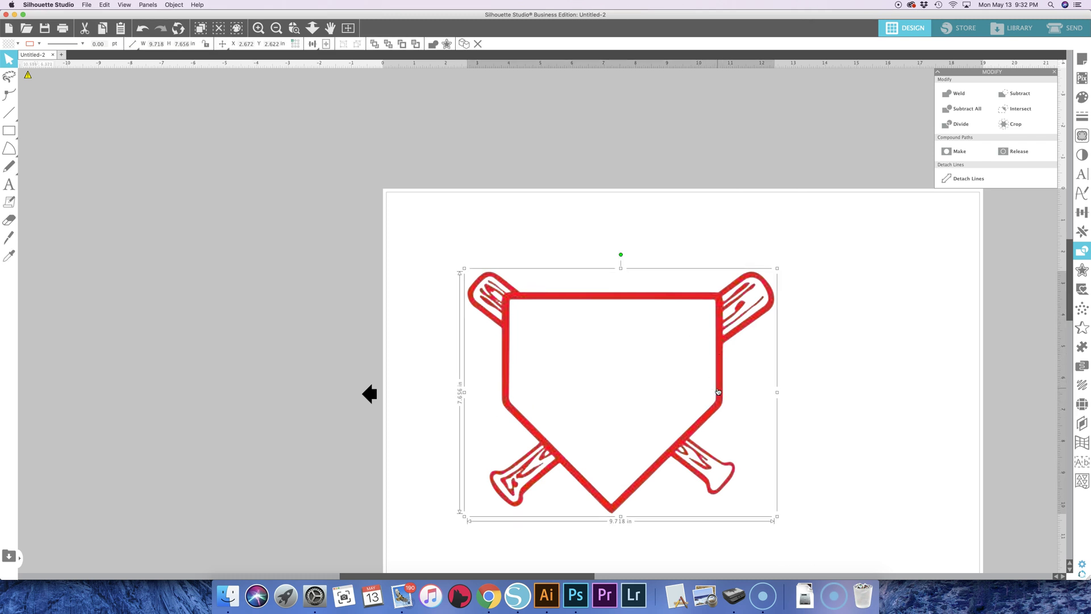
mouse_move(718, 392)
left_mouse_down()
mouse_move(702, 358)
mouse_move(714, 377)
left_mouse_up()
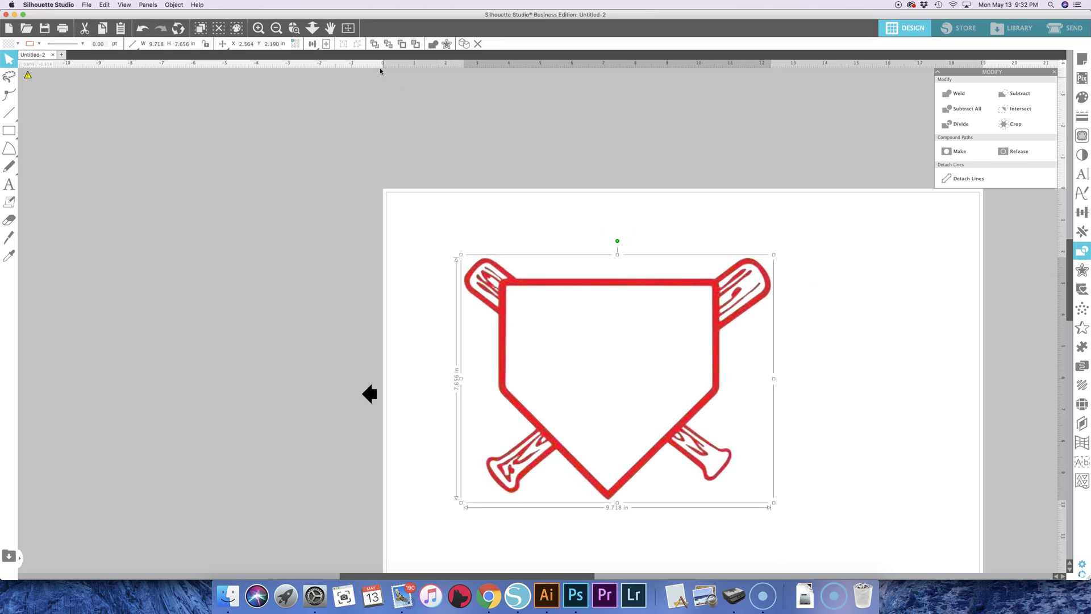
Examine the cropped edges around the upper-left bat up close, and nudge the design slightly further up and left.
left_click(258, 28)
left_click(258, 28)
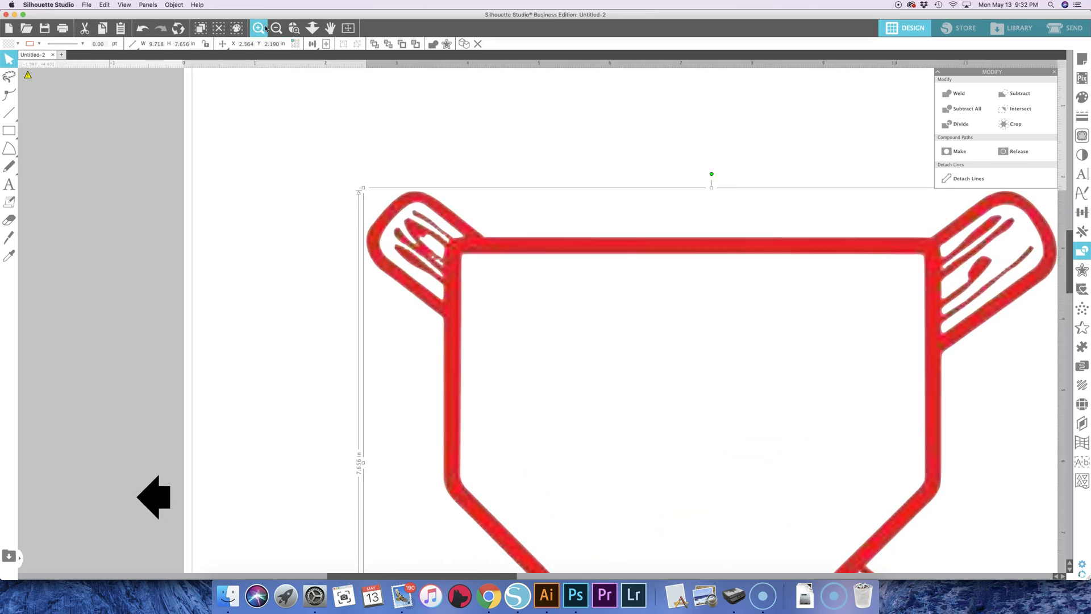
left_click(258, 27)
mouse_move(391, 246)
left_mouse_down()
mouse_move(526, 250)
mouse_move(591, 266)
mouse_move(420, 246)
mouse_move(381, 229)
left_mouse_up()
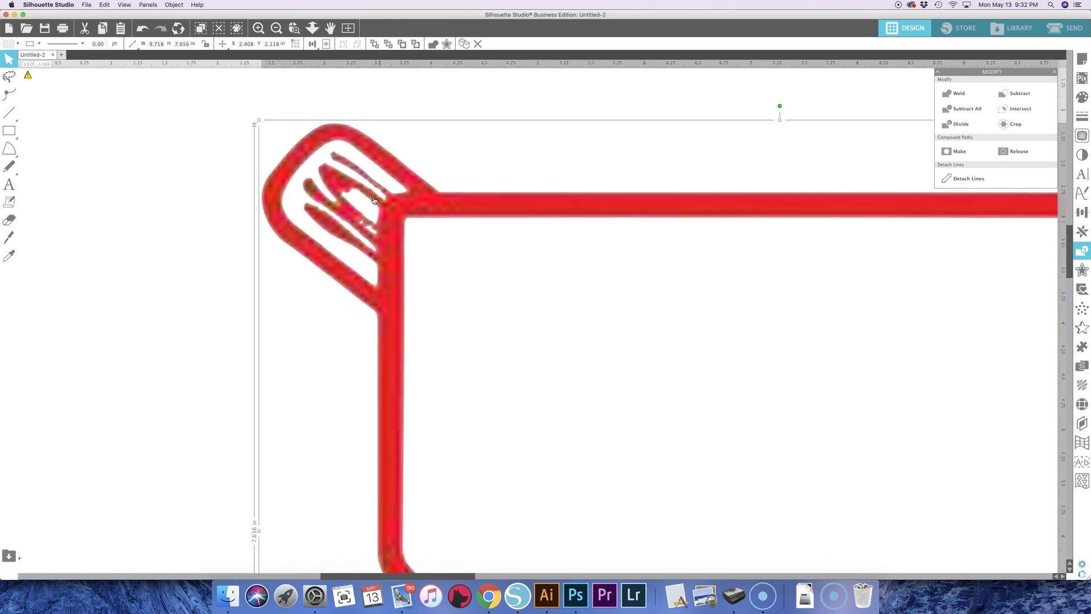
left_click(277, 28)
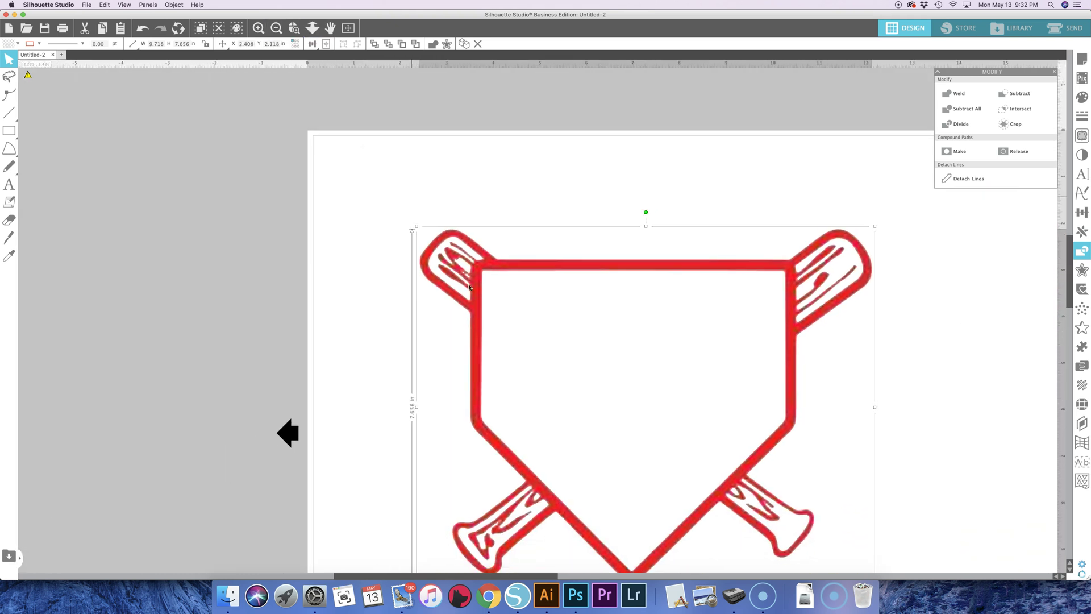
key("super+minus")
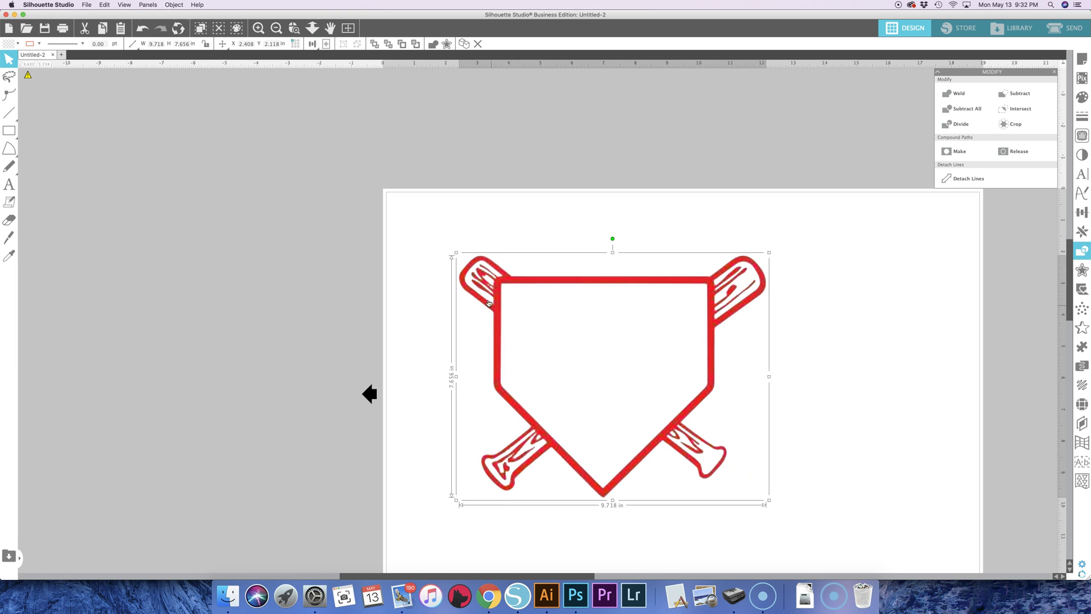
left_click(808, 441)
left_click(674, 434)
key("space")
left_click_drag(828, 461, 690, 410)
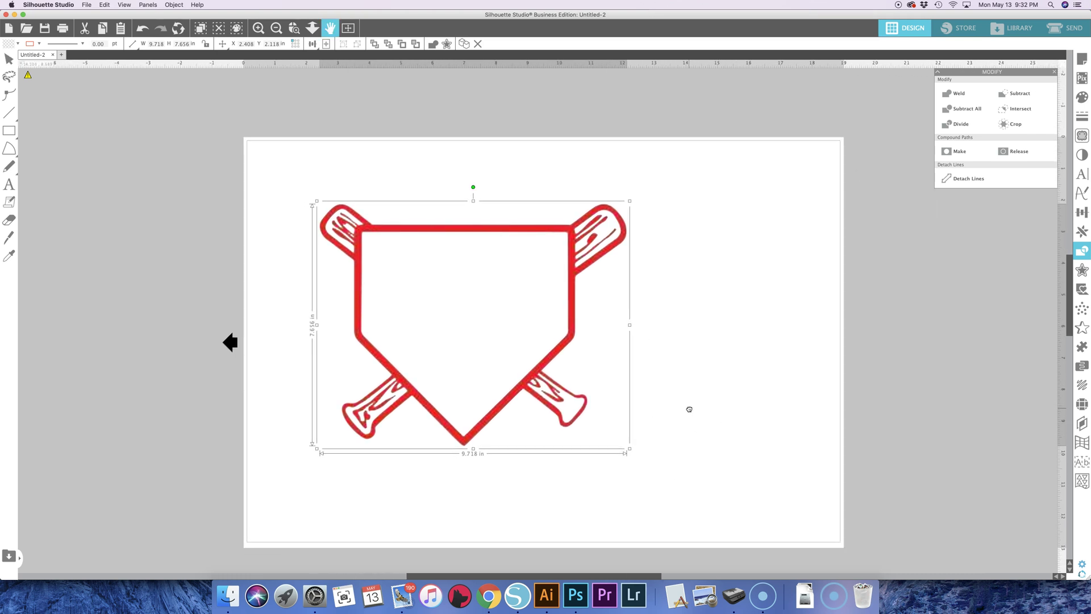
left_click(673, 347)
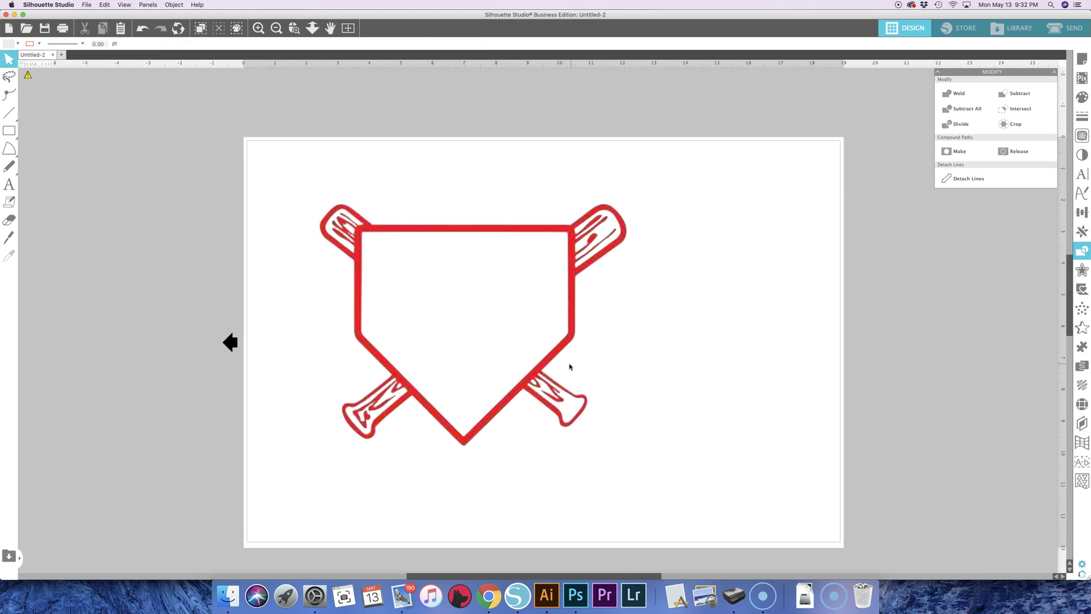
left_click(550, 366)
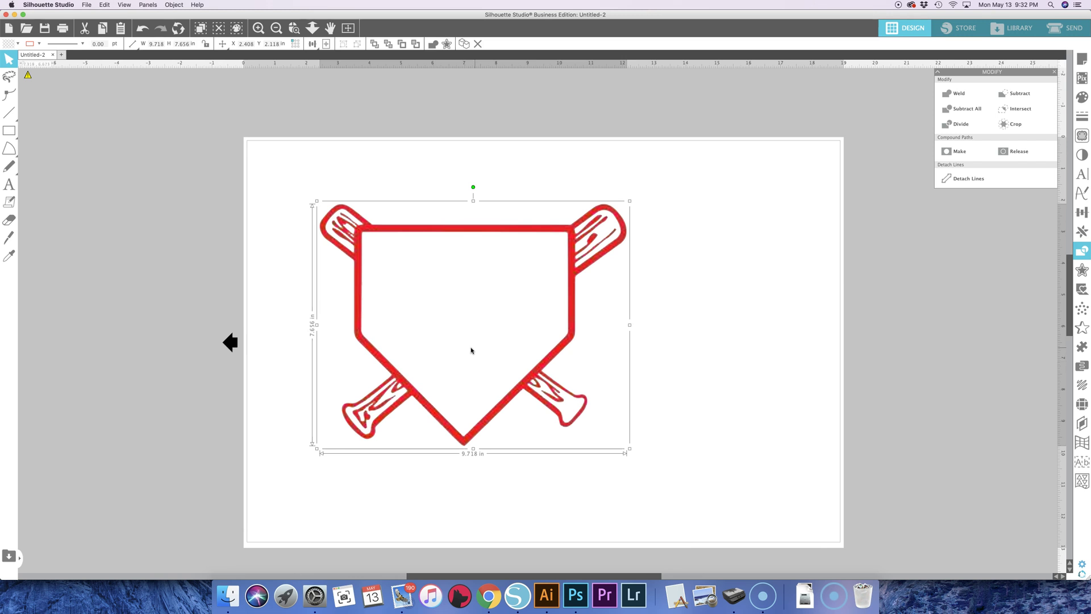
Switch to Chrome and search Google for "baseball diamond" in a new tab.
left_click(489, 596)
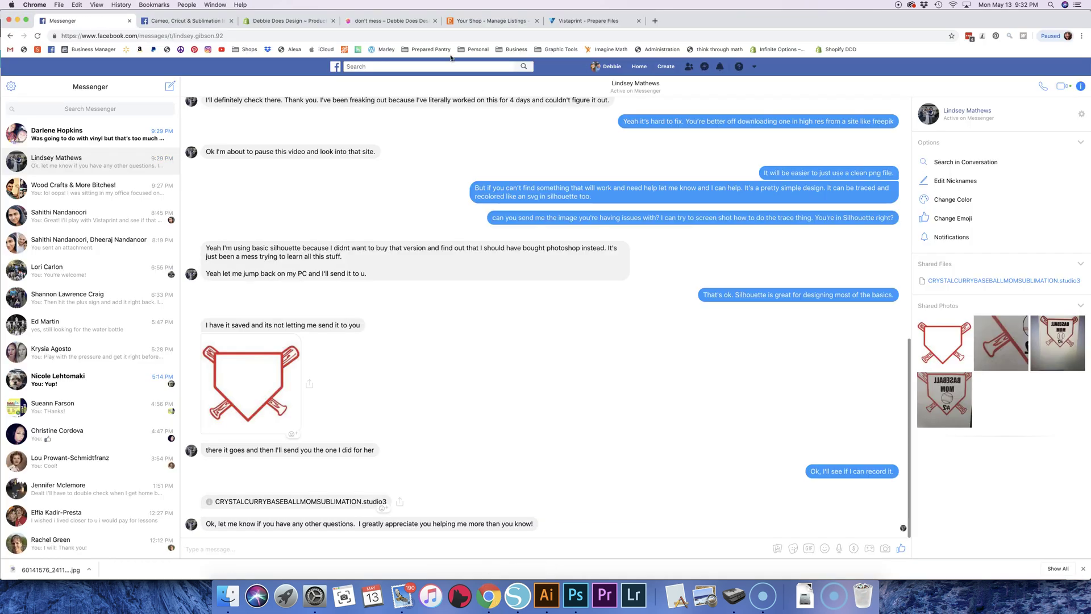
left_click(655, 21)
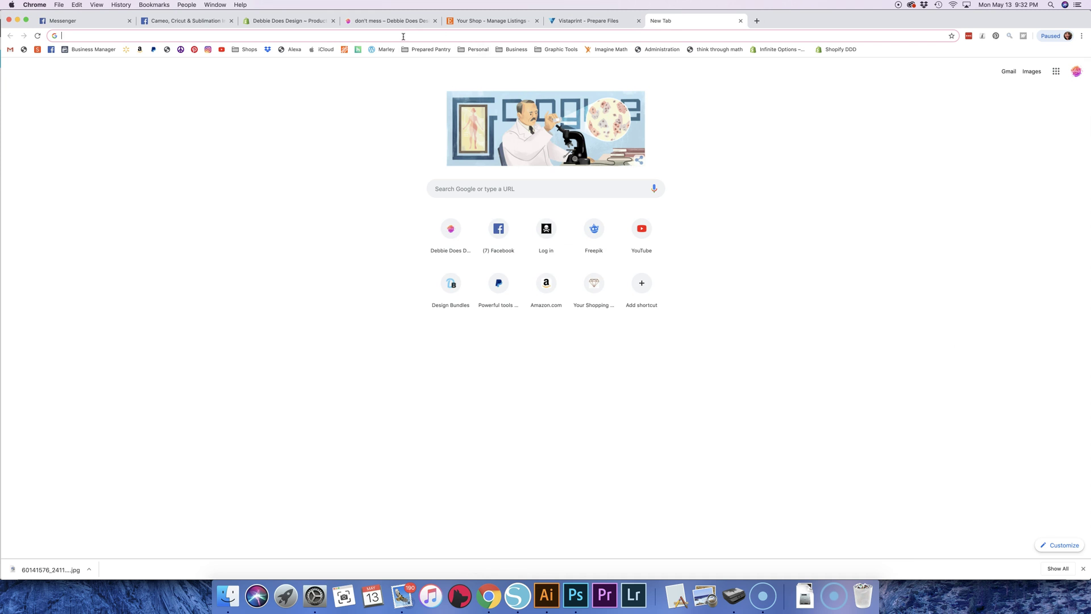
type("baseball ")
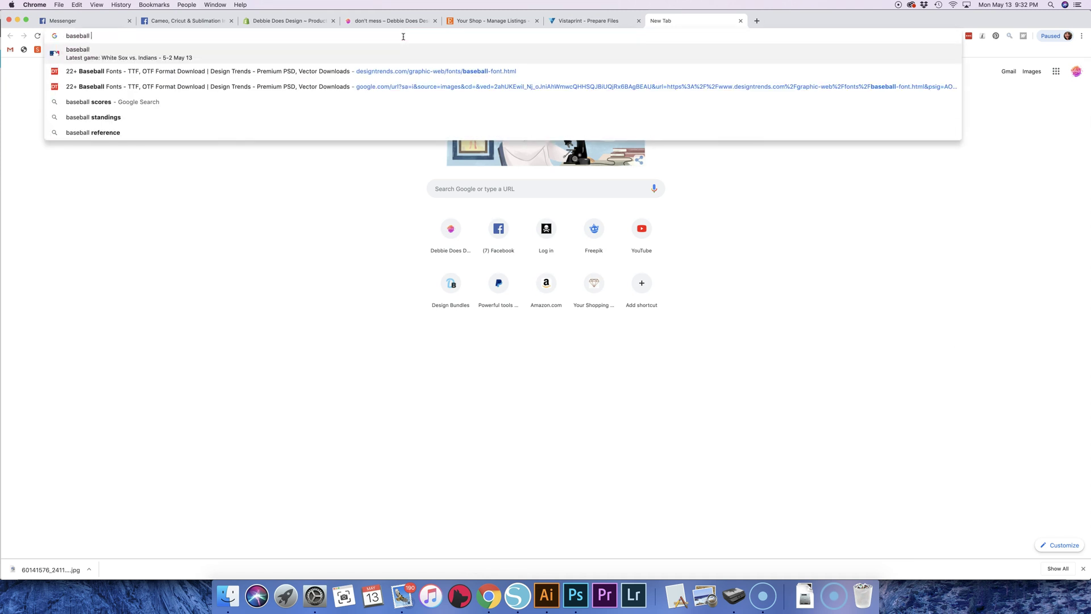
type("diamond")
key("Return")
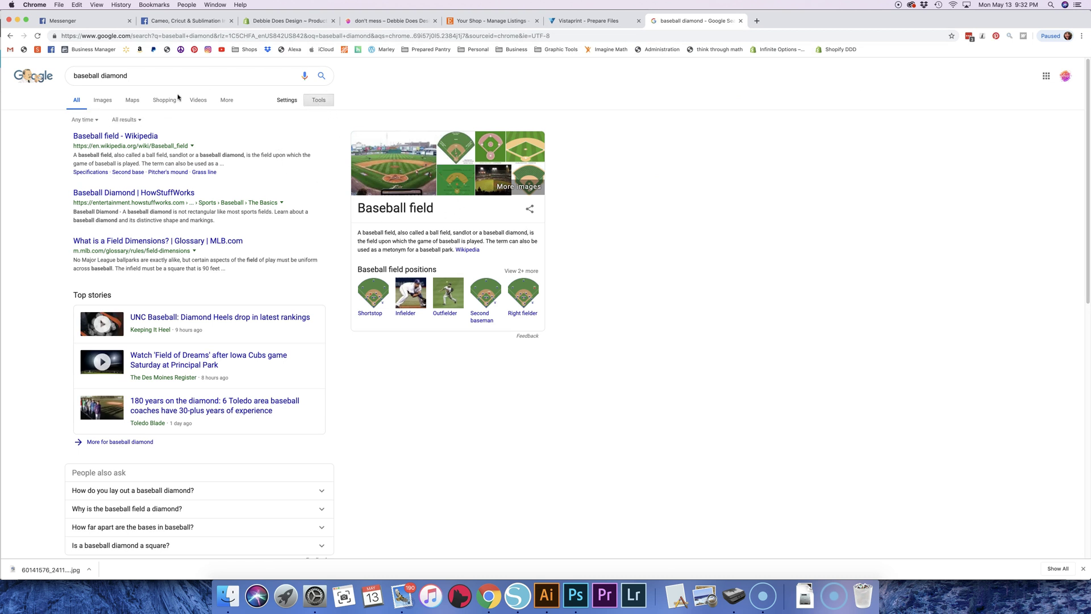
Show the image results, filter them to Large size and Labeled for reuse, and look through them.
left_click(102, 100)
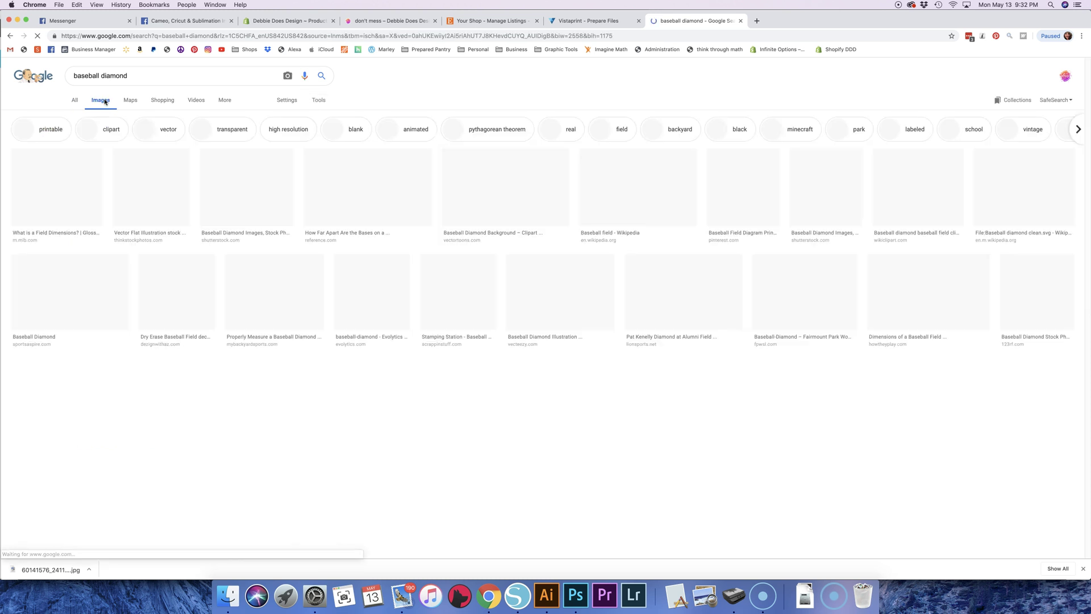
left_click(323, 103)
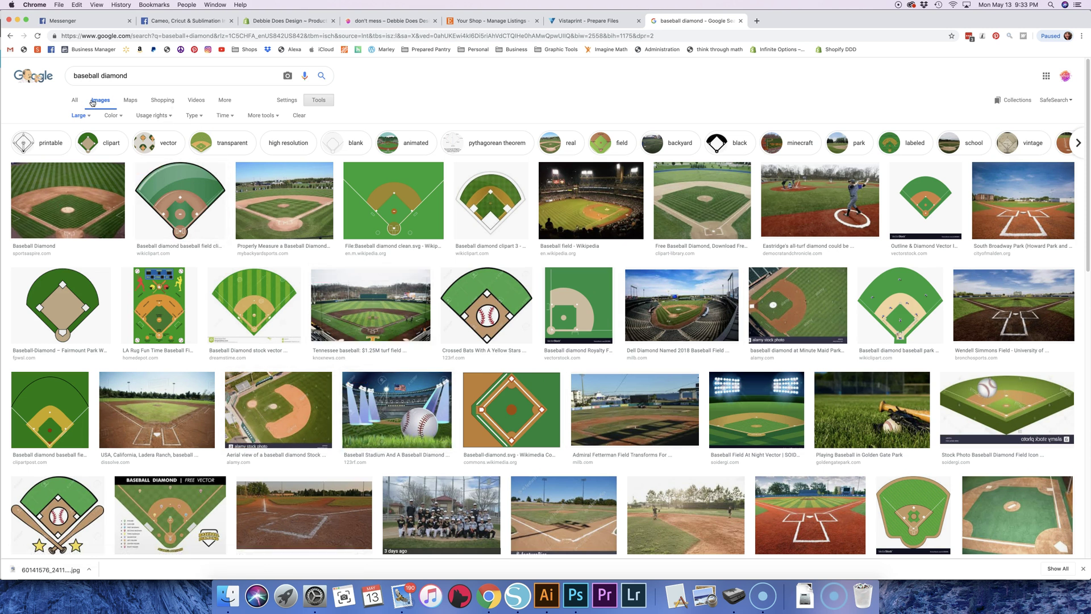
left_click(168, 116)
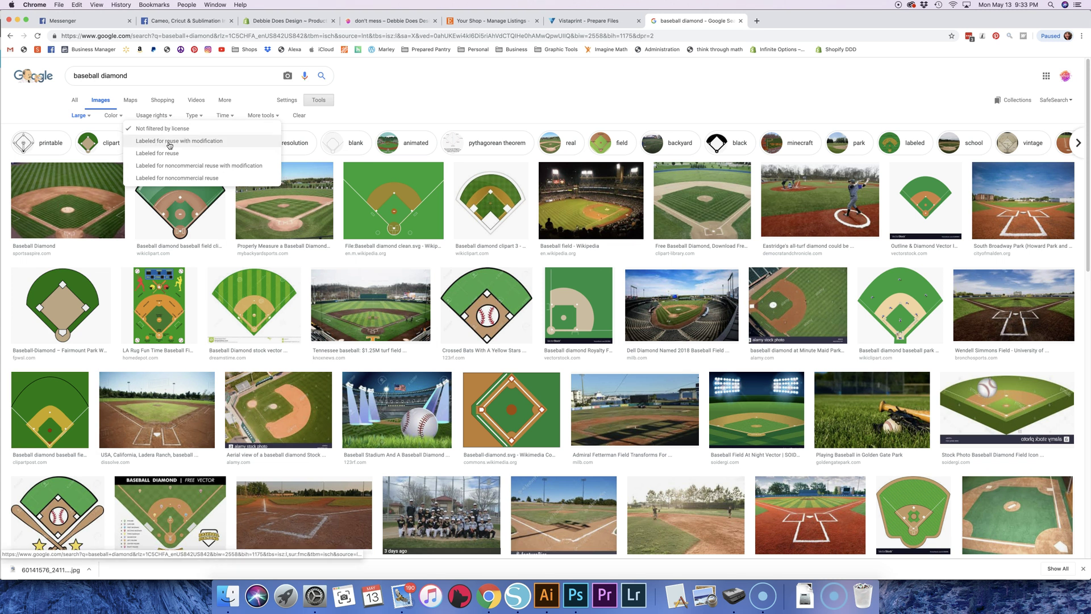
scroll(169, 144, "down", 1)
scroll(165, 156, "up", 1)
scroll(168, 156, "down", 1)
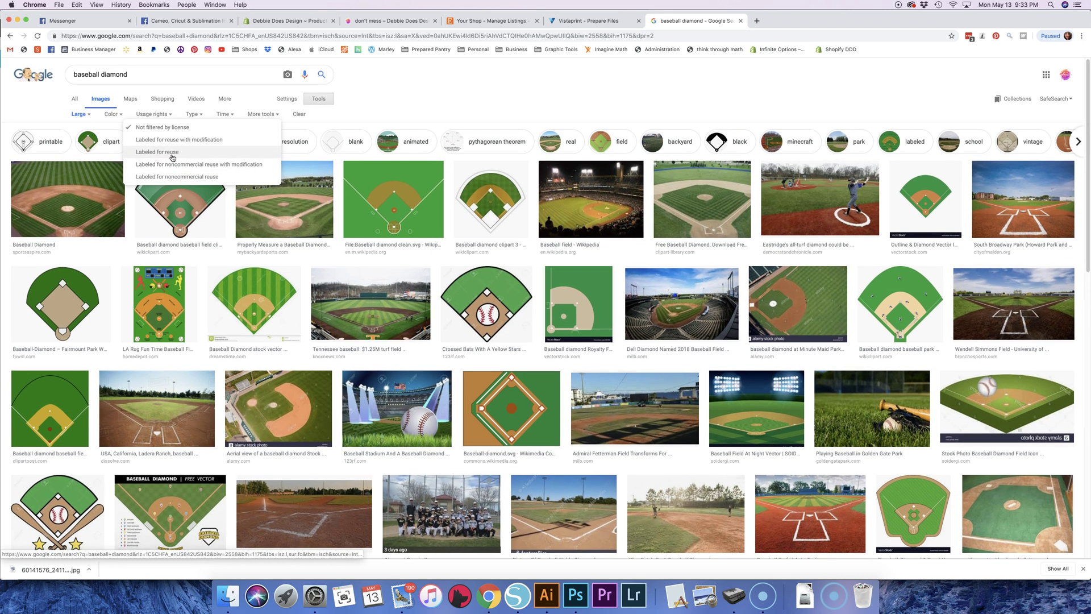
left_click(172, 158)
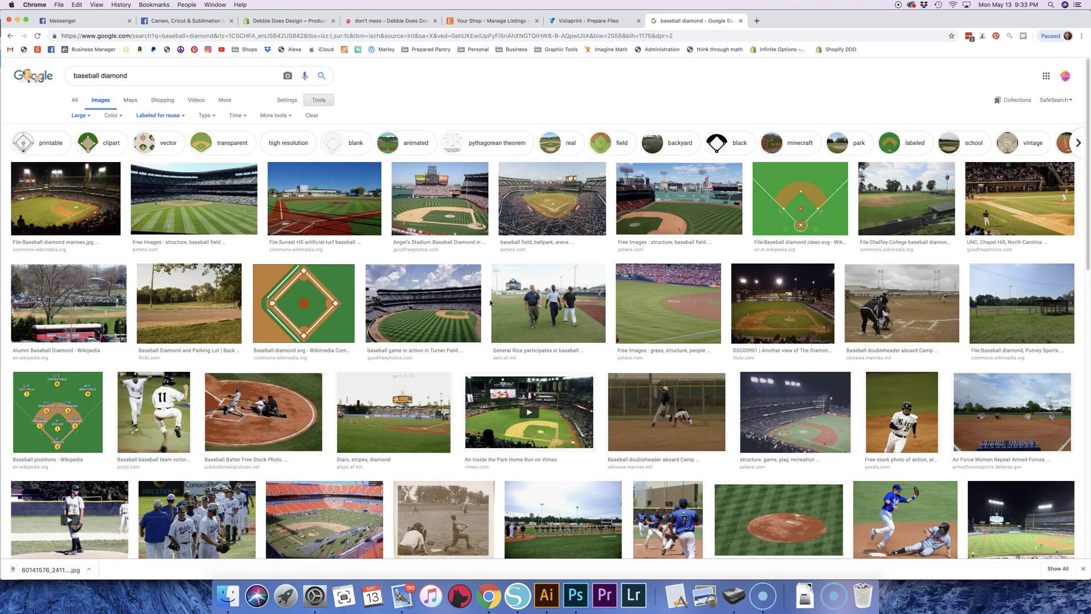
scroll(532, 327, "down", 2)
scroll(533, 327, "down", 10)
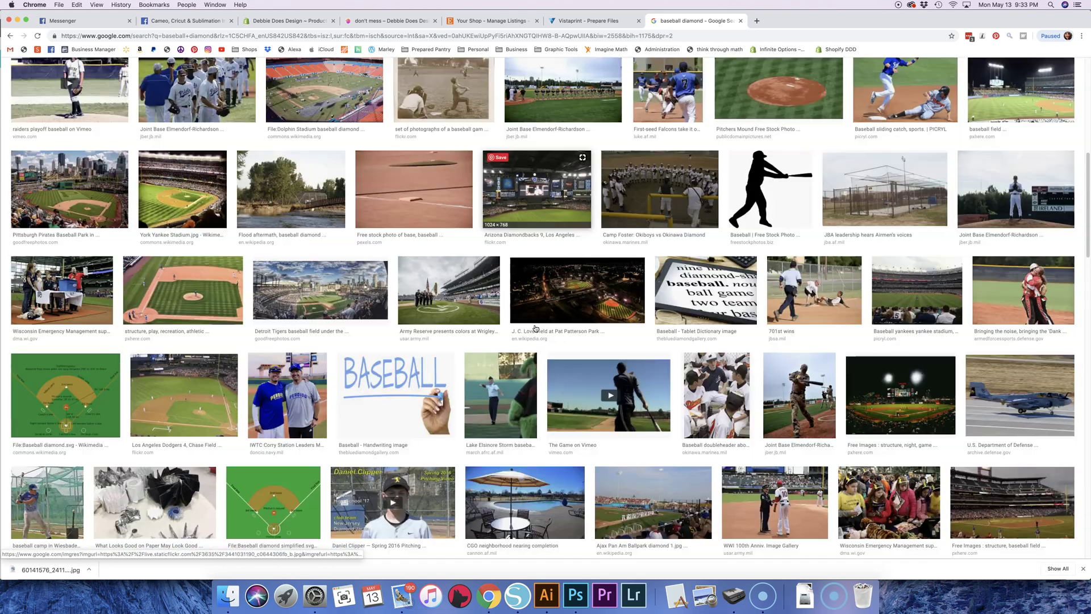
scroll(536, 329, "up", 10)
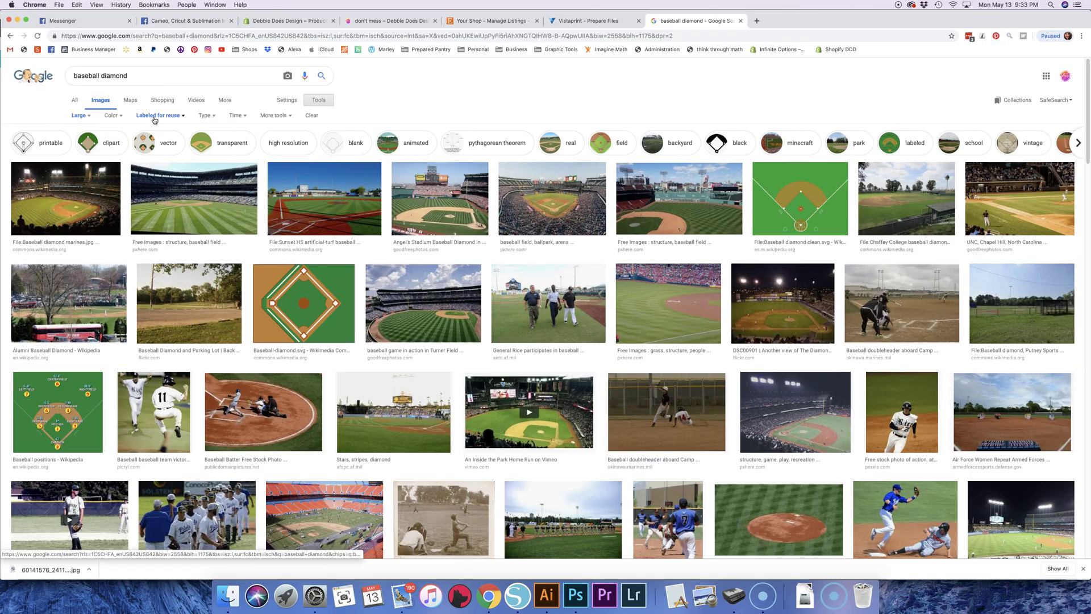
Browse further through the filtered baseball diamond image results and review the available image size options.
scroll(407, 346, "down", 15)
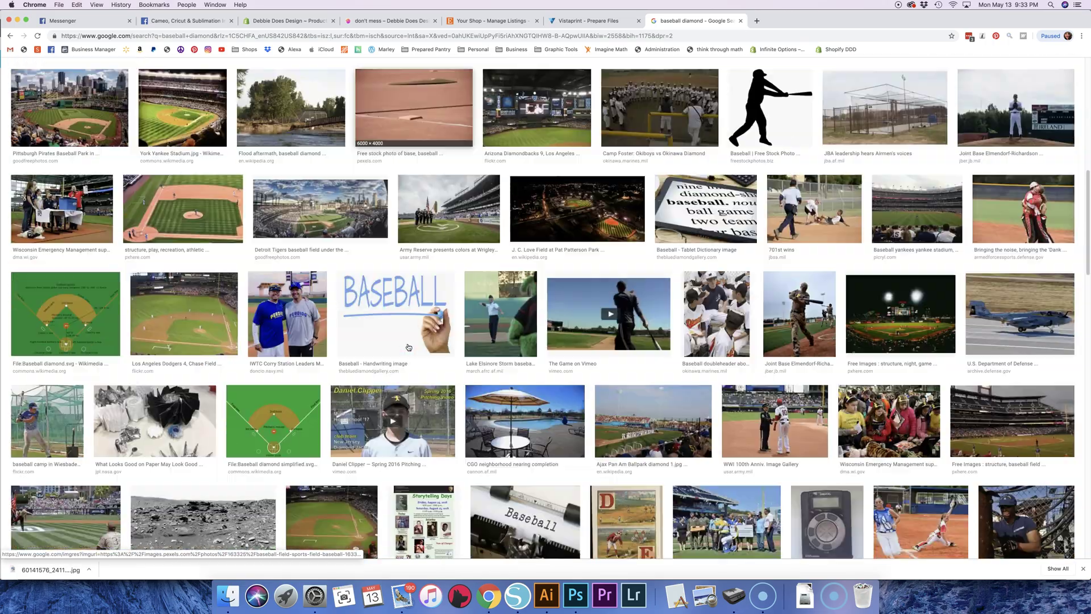
scroll(408, 347, "down", 5)
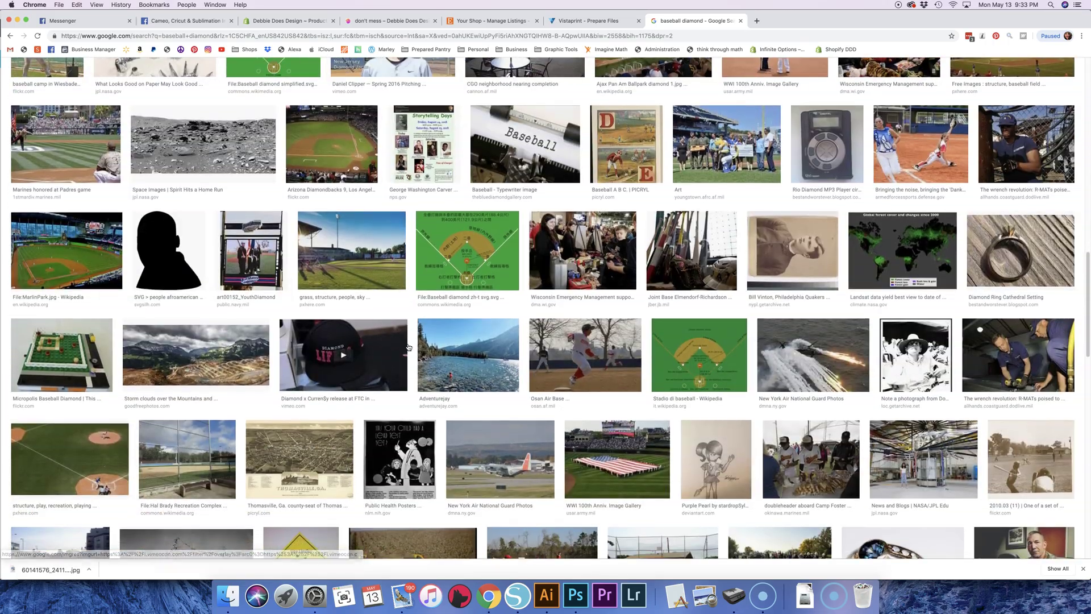
scroll(408, 347, "up", 20)
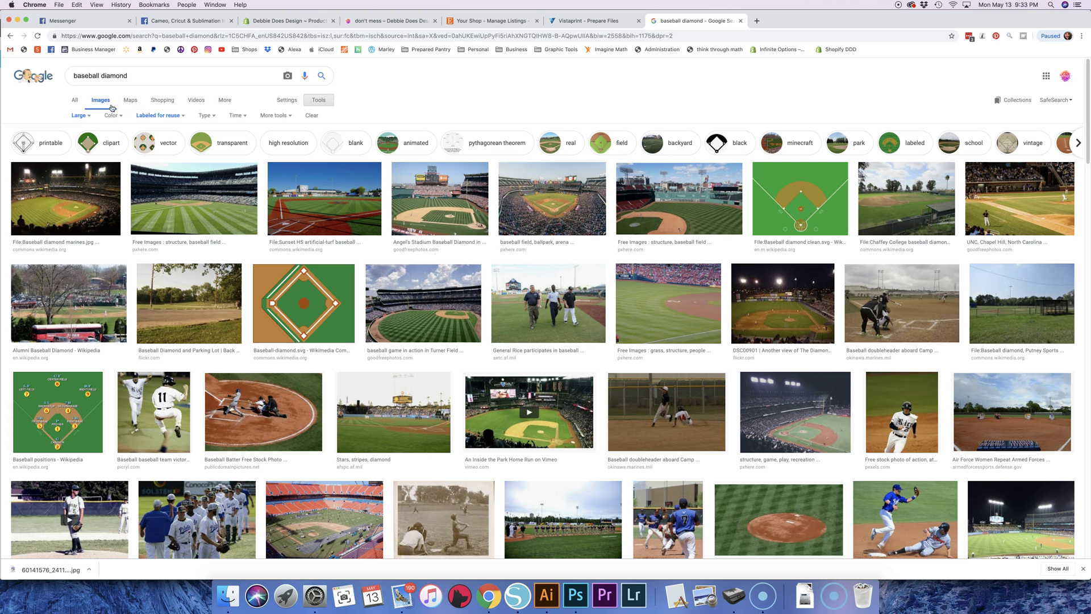
left_click(82, 117)
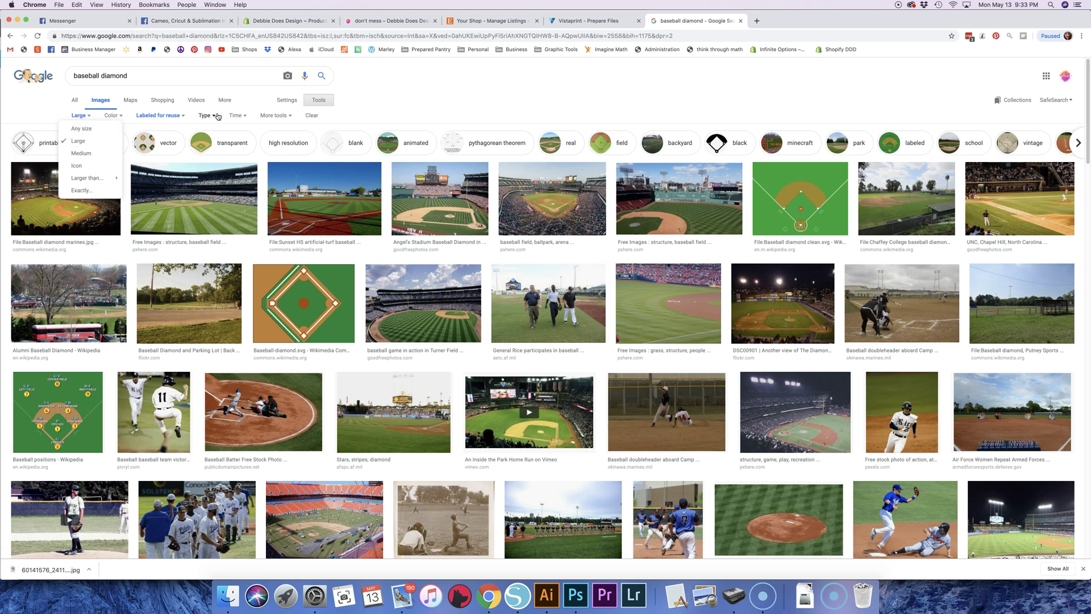
scroll(504, 318, "down", 3)
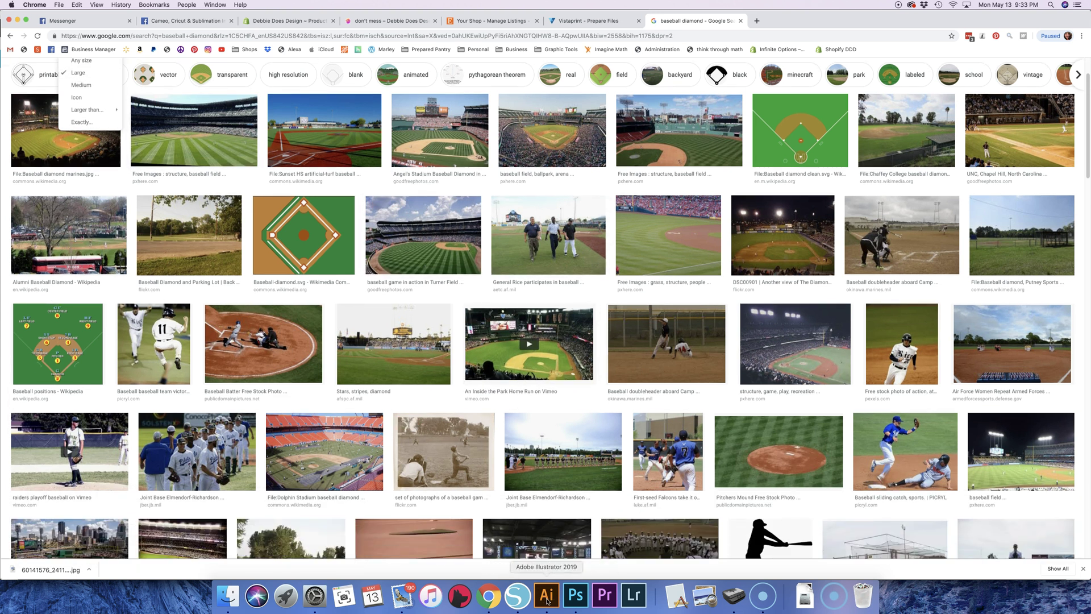
Switch to Silhouette Studio, move the home plate and crossed bats design slightly left on the page, and deselect it.
left_click(518, 596)
left_click_drag(538, 387, 516, 386)
left_click(504, 500)
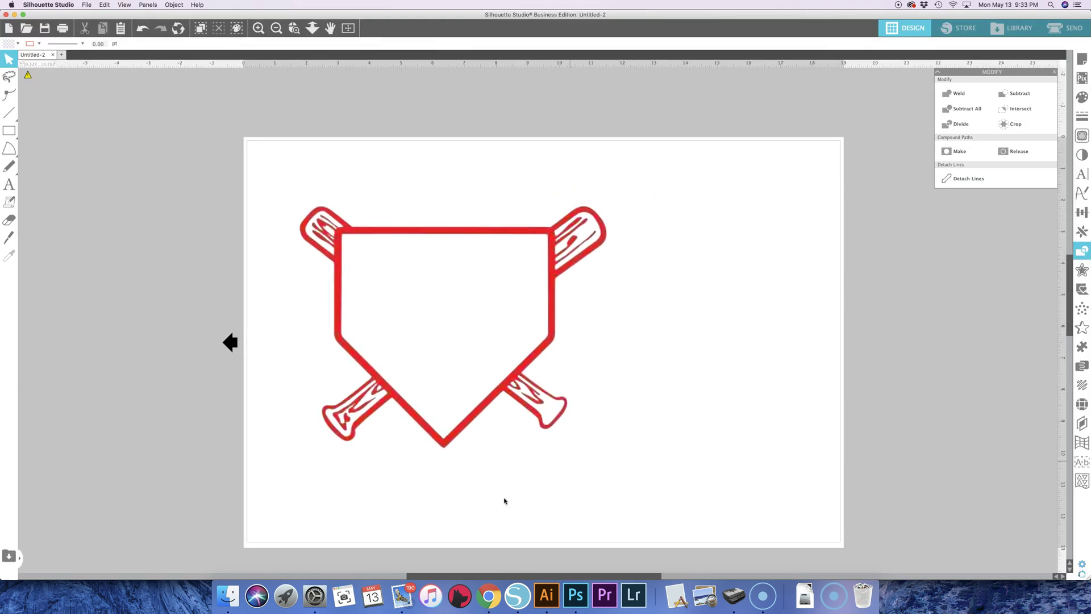